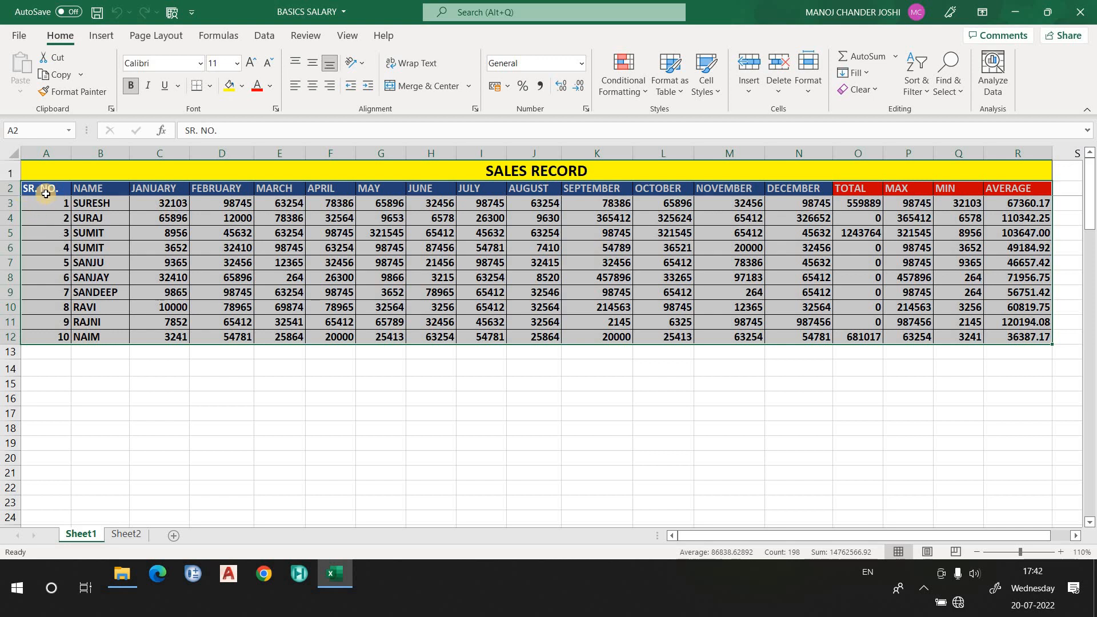
- Convert the sales record range $A$2:$R$12 into a table whose first row holds headers
left_click(101, 35)
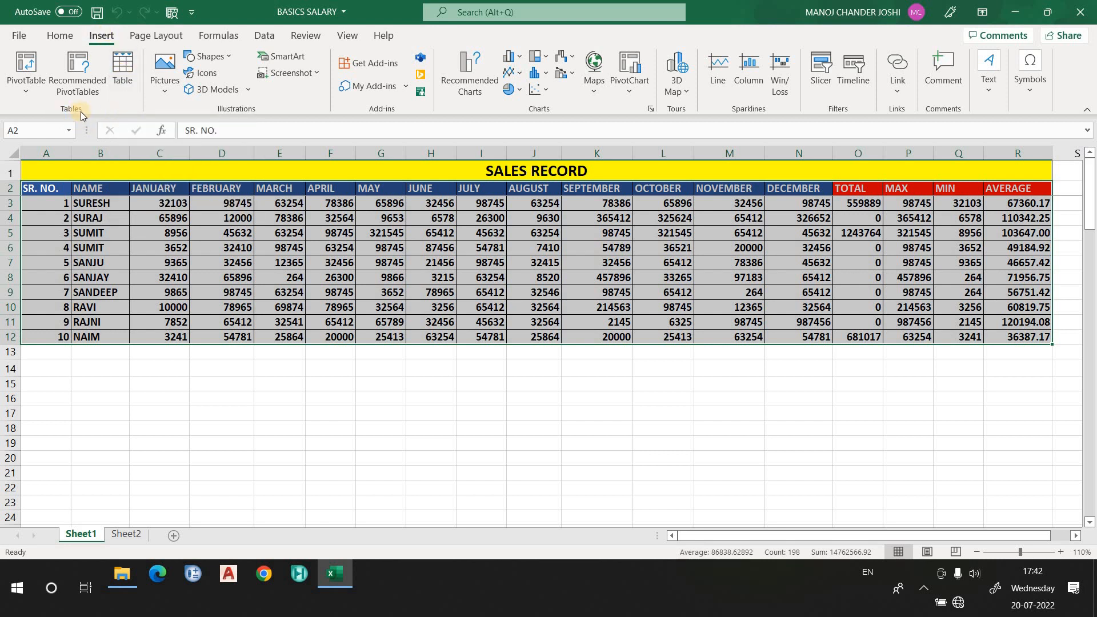
left_click(123, 69)
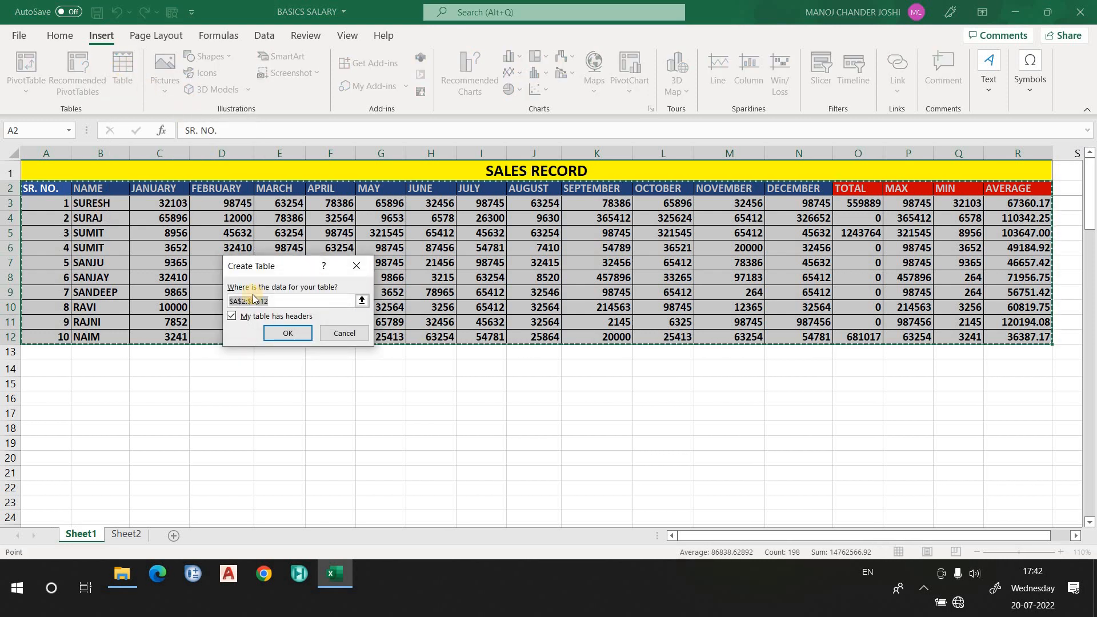
left_click(272, 307)
left_click(232, 316)
left_click(283, 335)
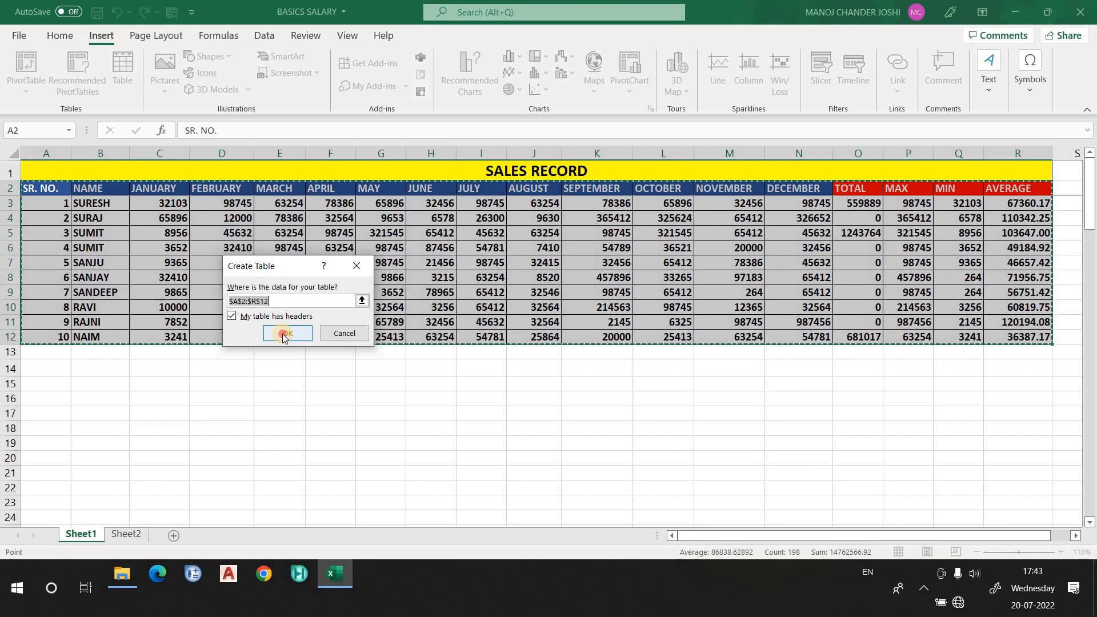
left_click(281, 335)
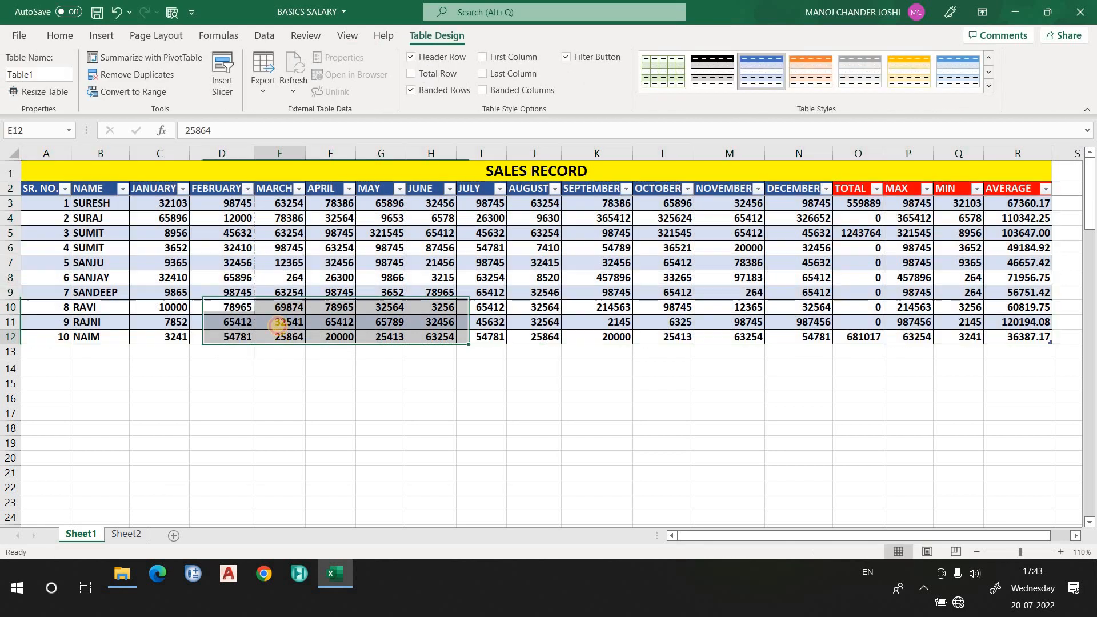
left_click(123, 189)
left_click(185, 191)
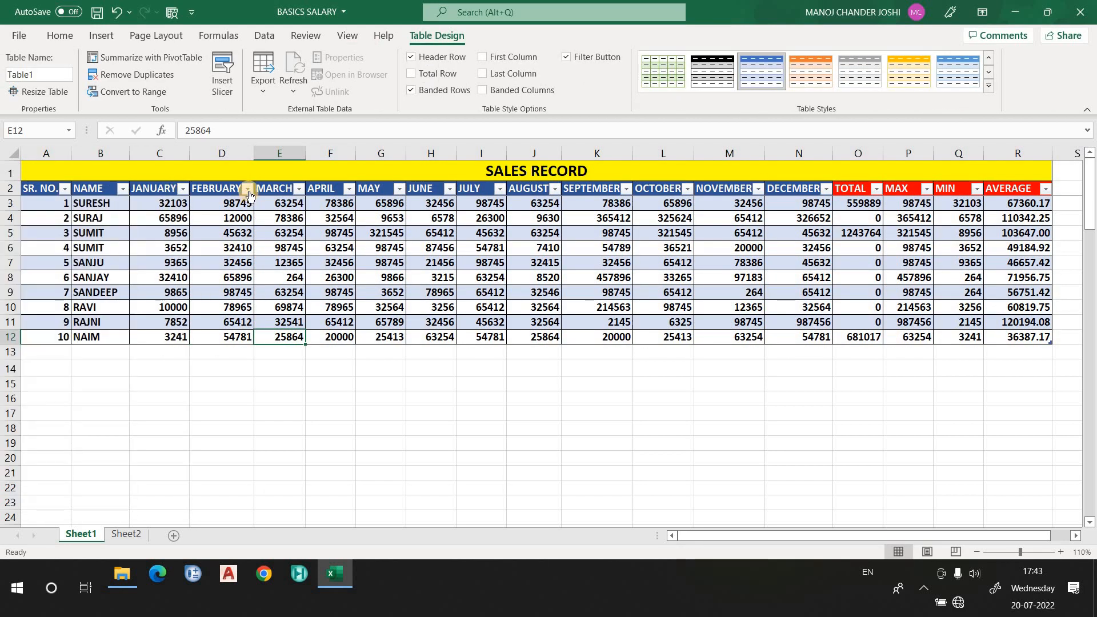
left_click(247, 189)
left_click(303, 187)
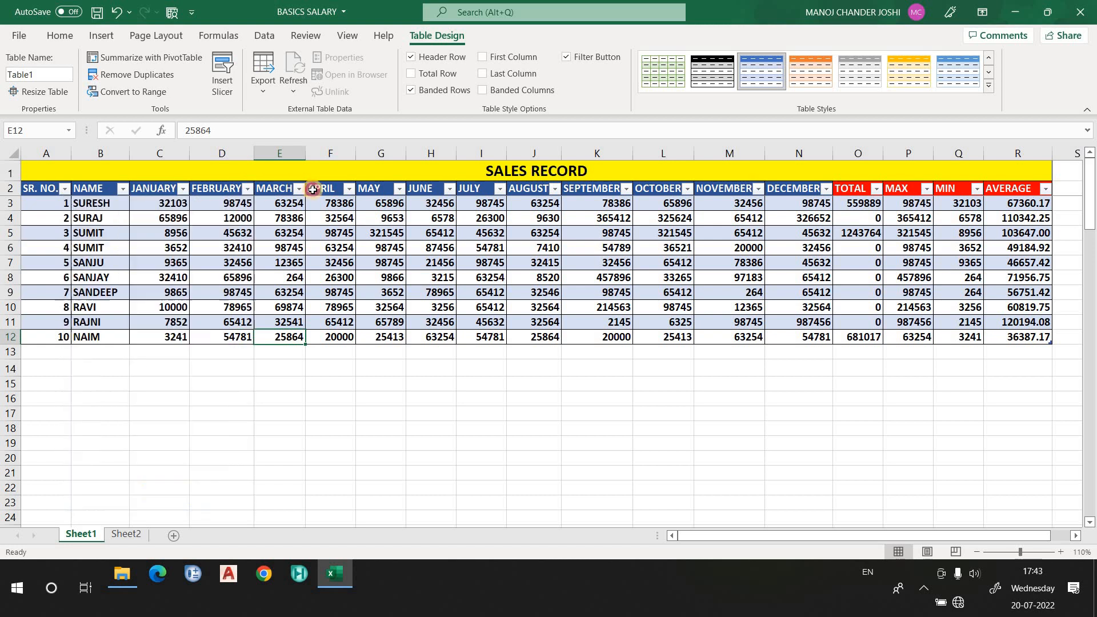
left_click(349, 188)
left_click(398, 189)
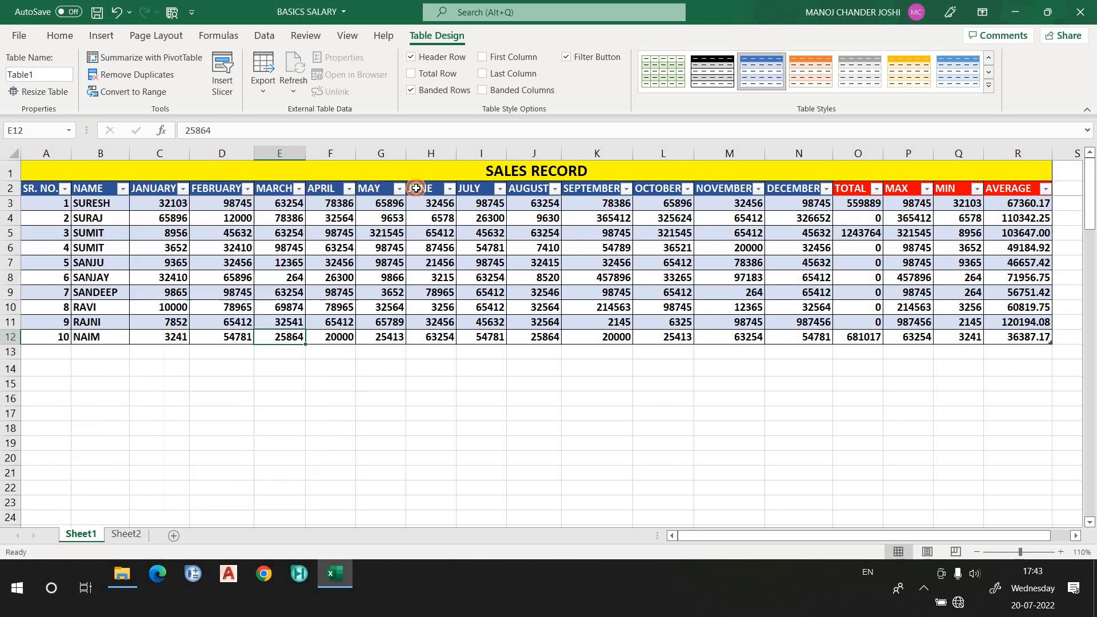
left_click(449, 190)
left_click(217, 232)
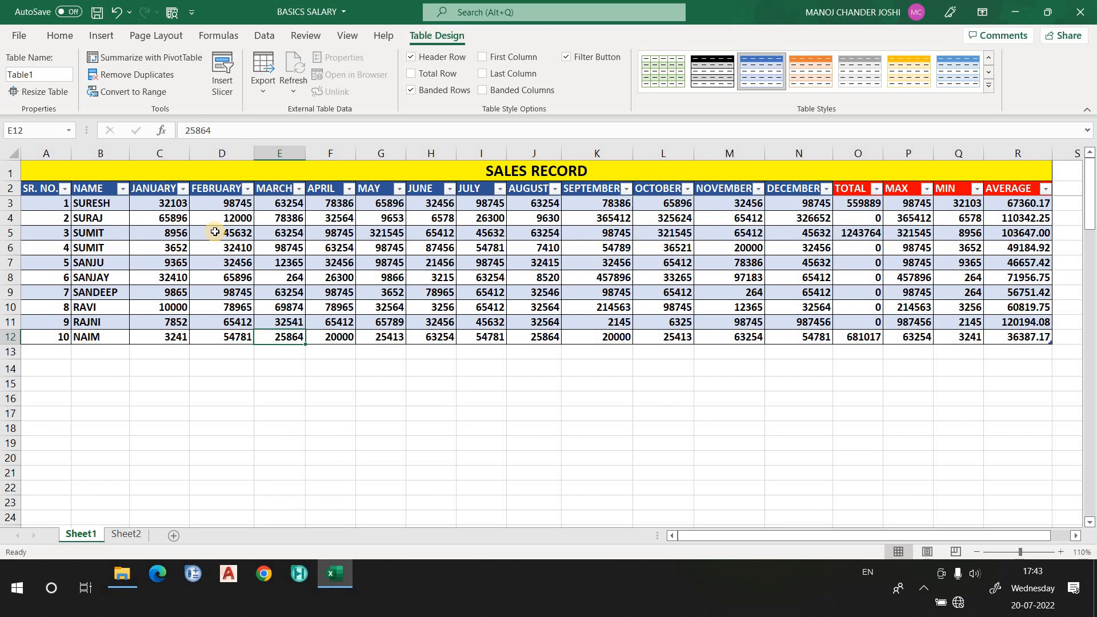
left_click(234, 247)
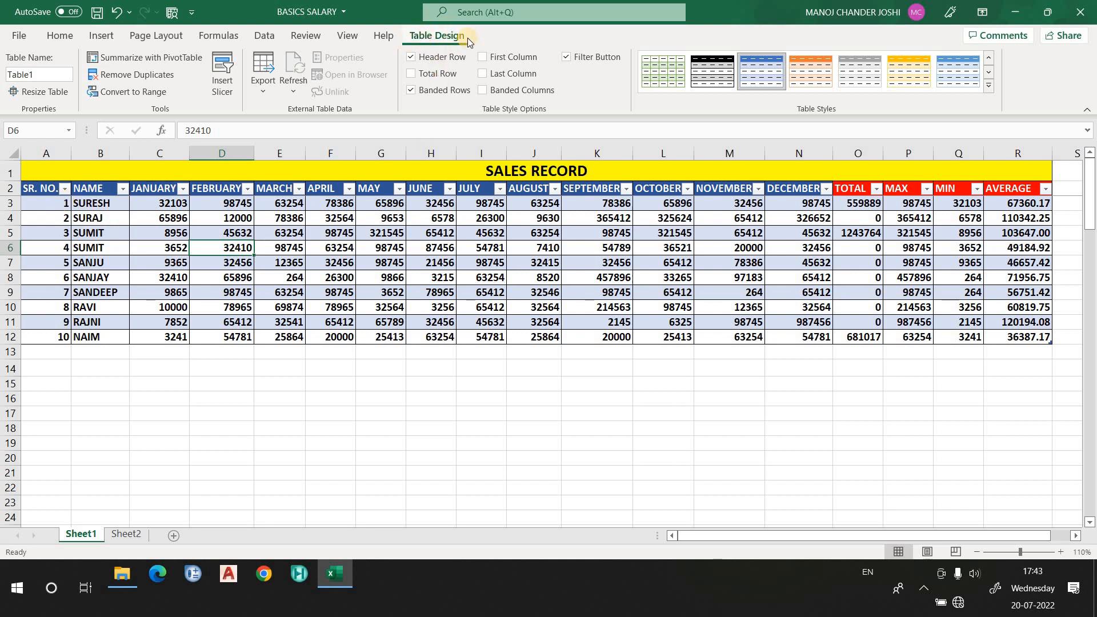
left_click(60, 37)
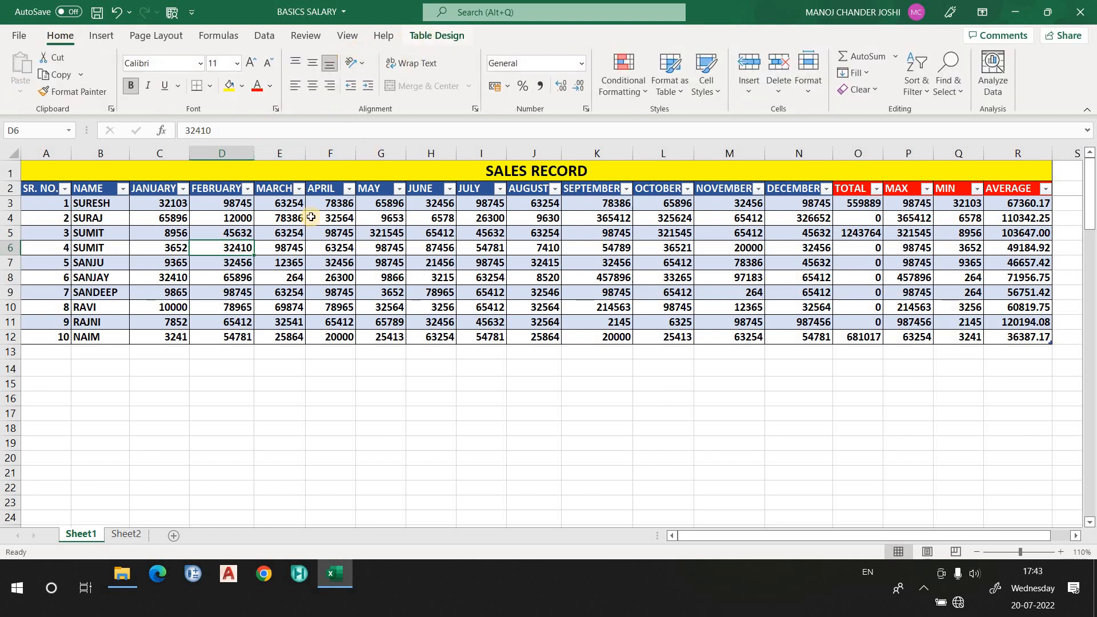
left_click(189, 272)
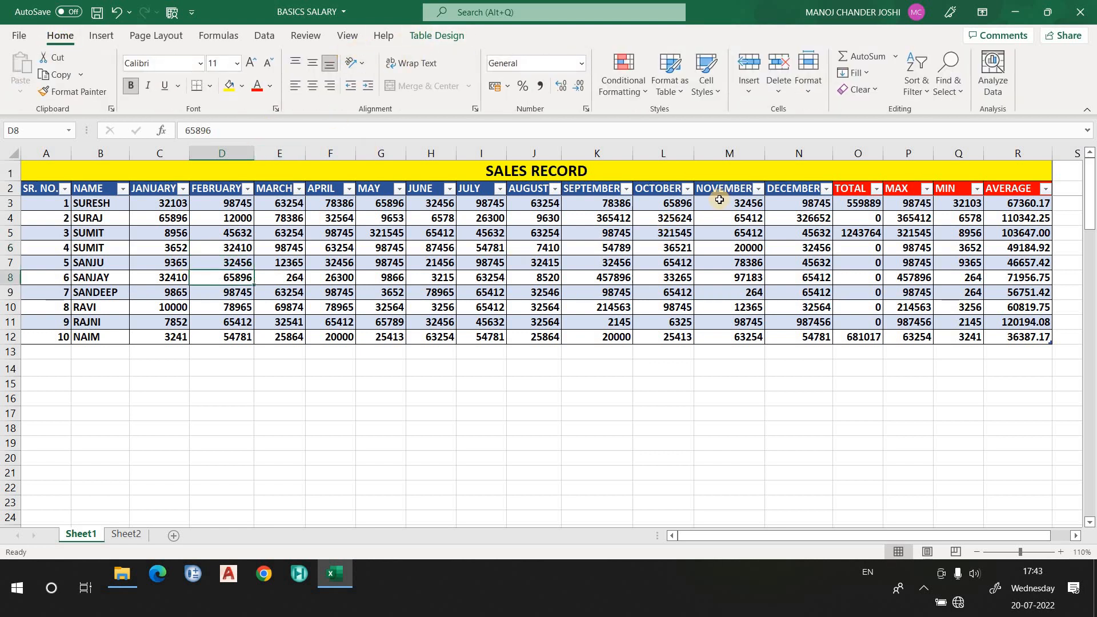
left_click(771, 246)
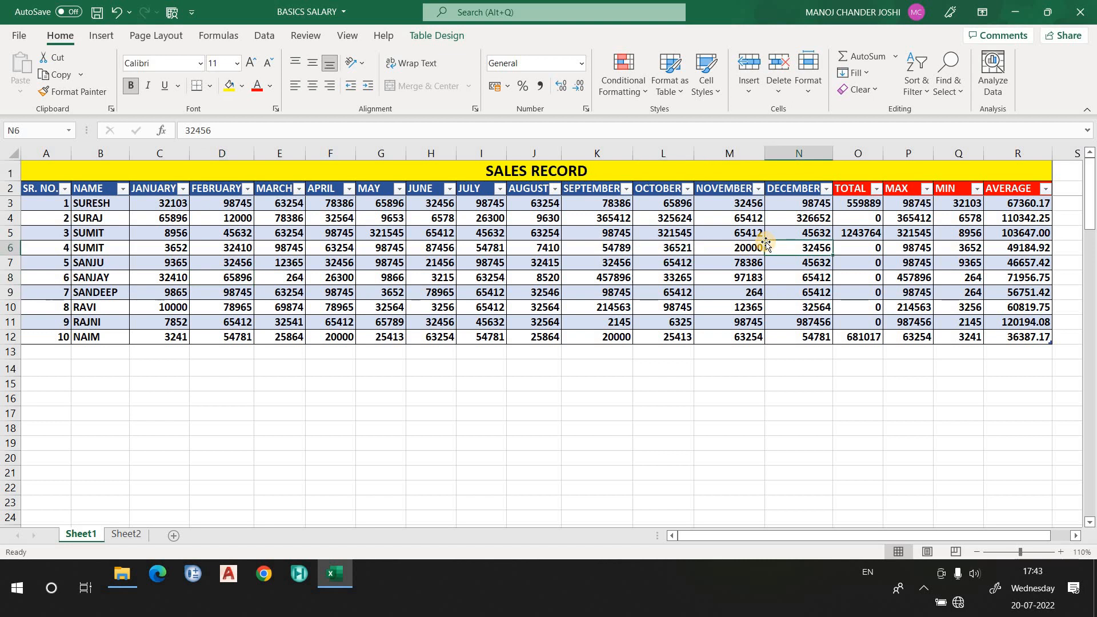
left_click(854, 207)
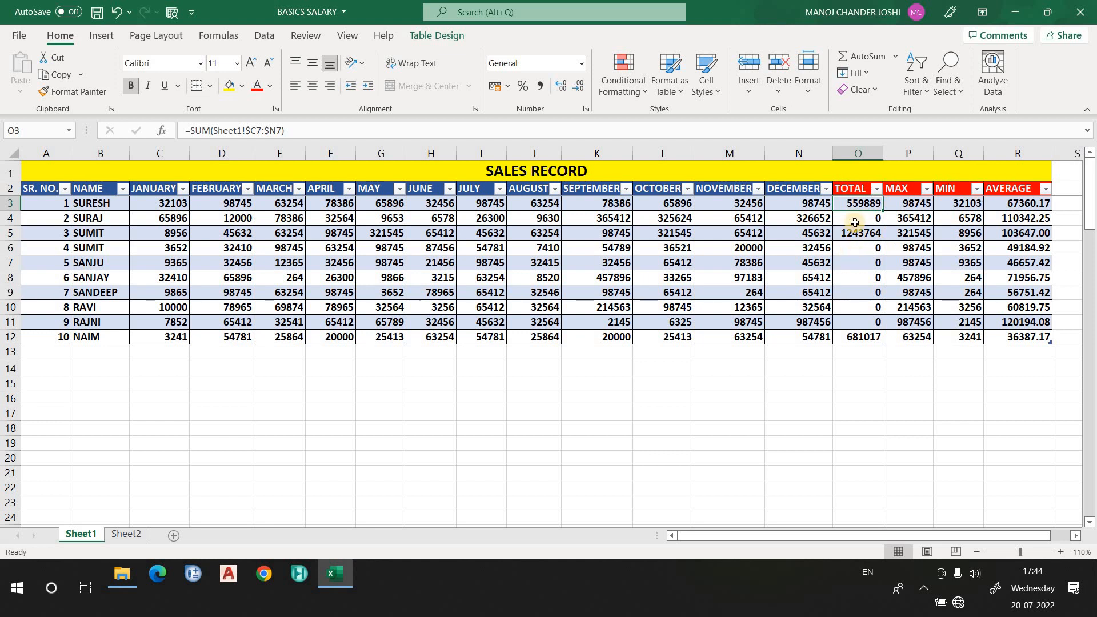
- Clear the existing values from the TOTAL column of the table
left_click_drag(857, 205, 853, 339)
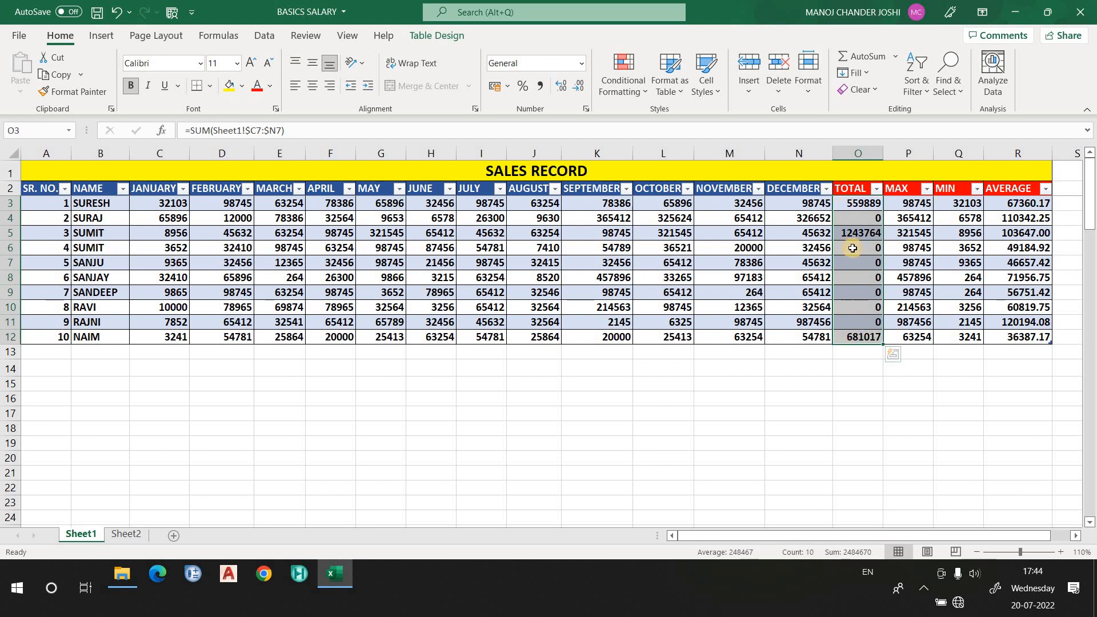
double_click(835, 285)
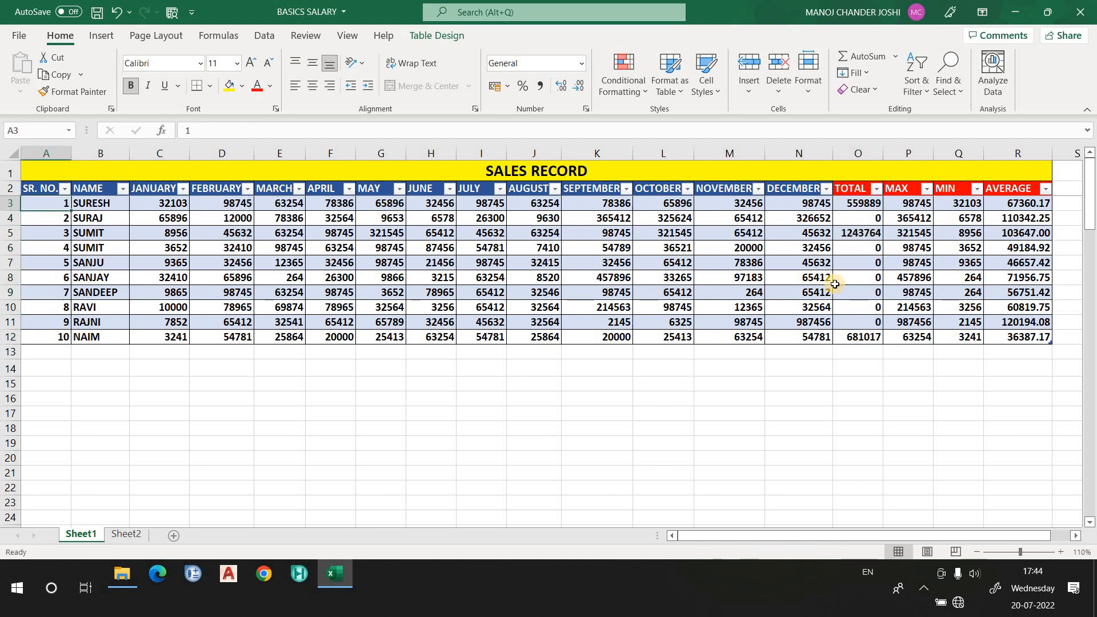
left_click(860, 231)
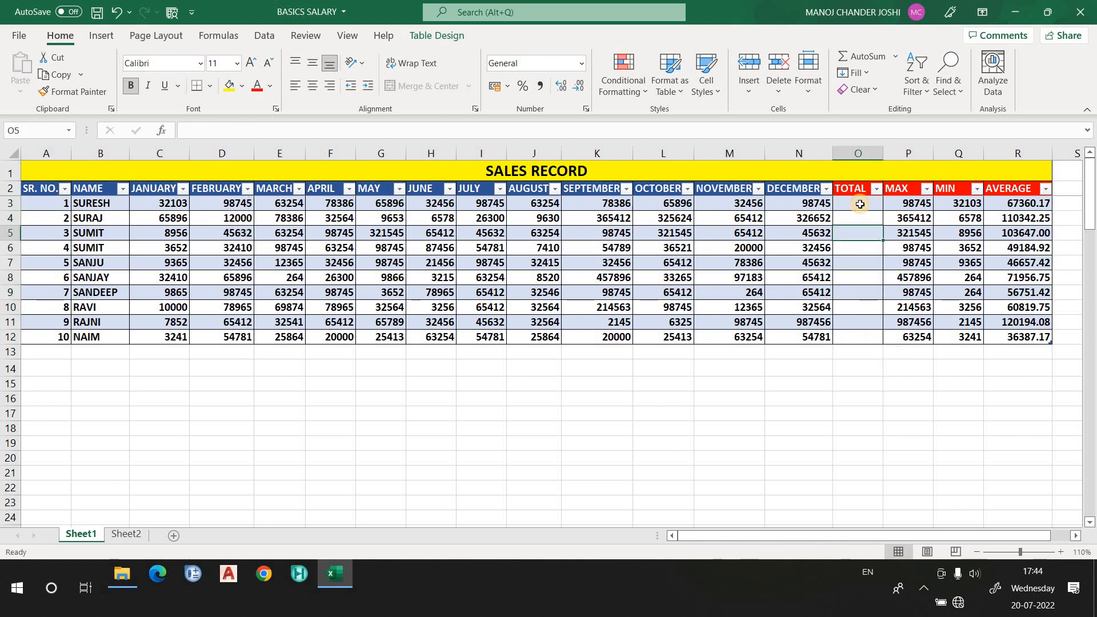
left_click(860, 204)
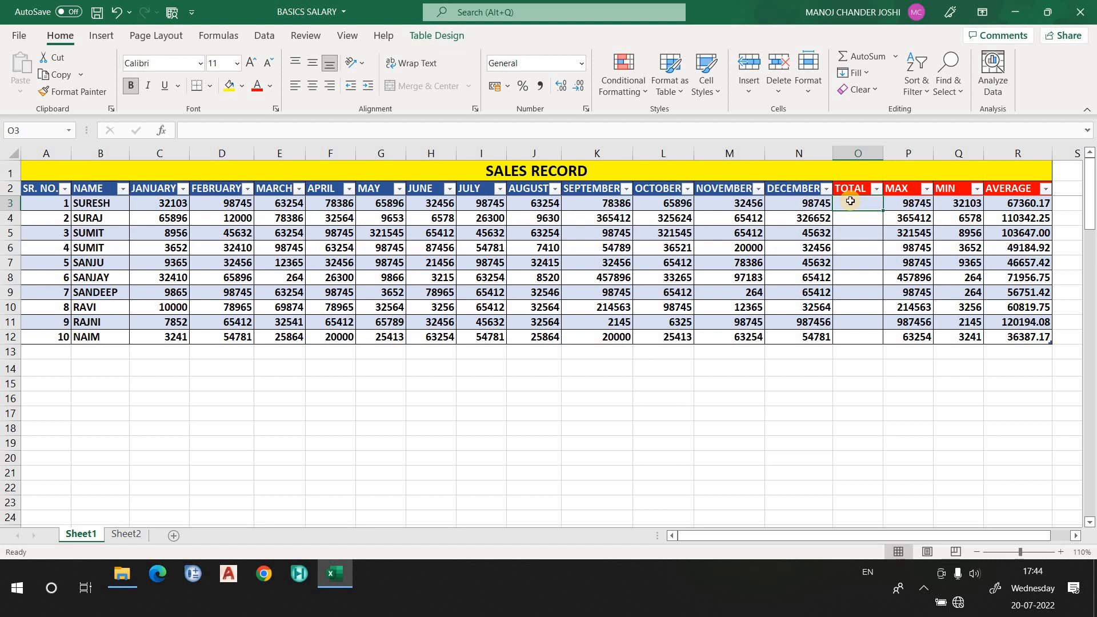
- Enter a SUM formula in the first TOTAL cell adding the row's JANUARY through DECEMBER values
type("=sum")
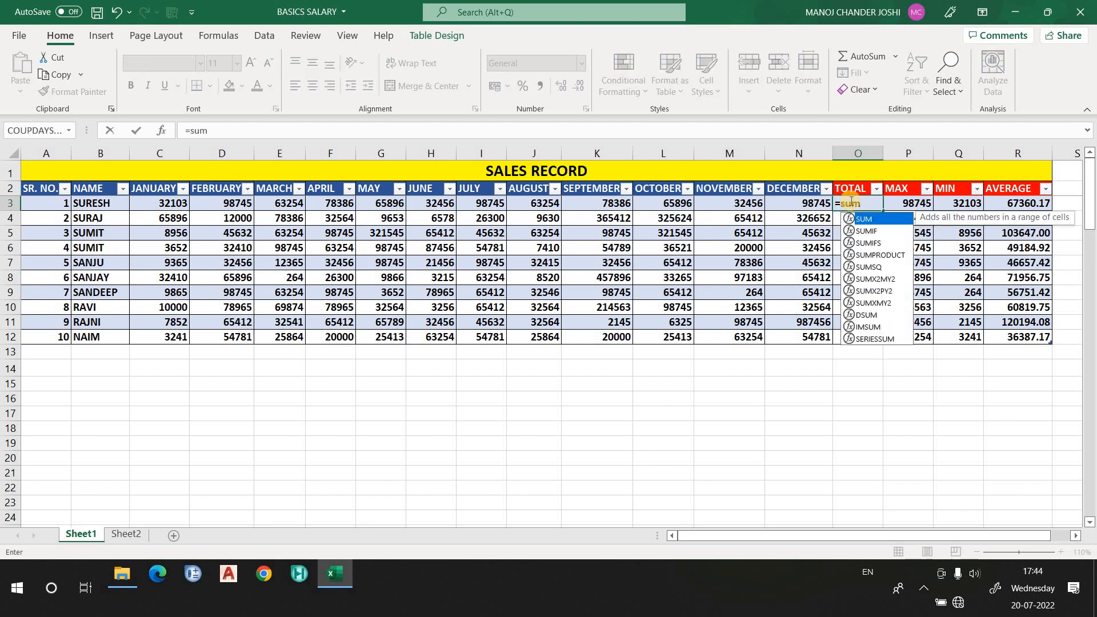
type("(")
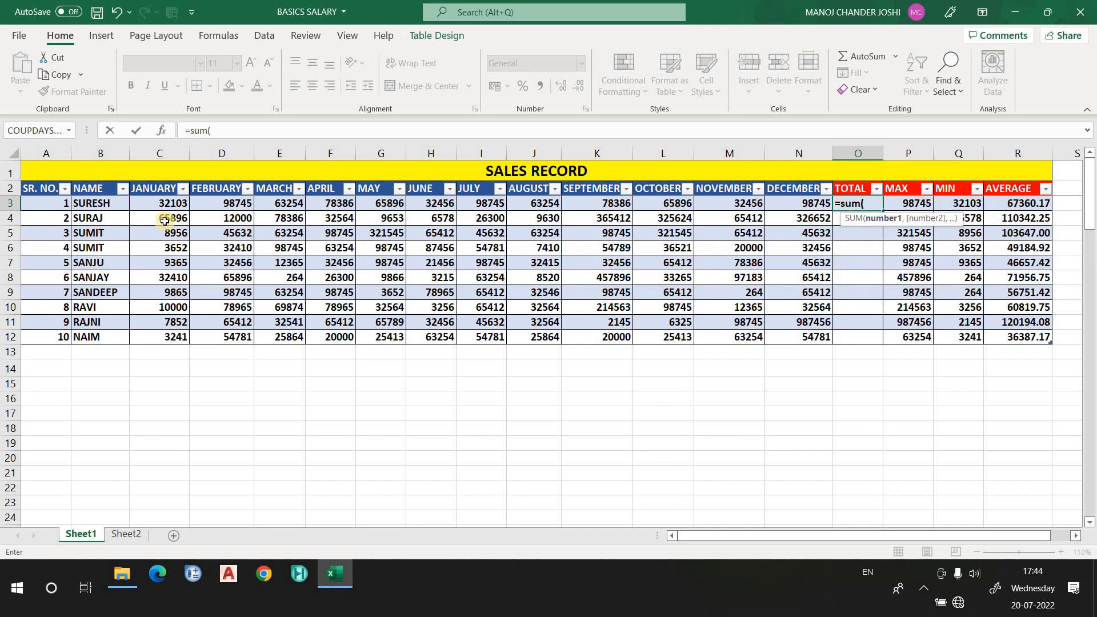
left_click(159, 203)
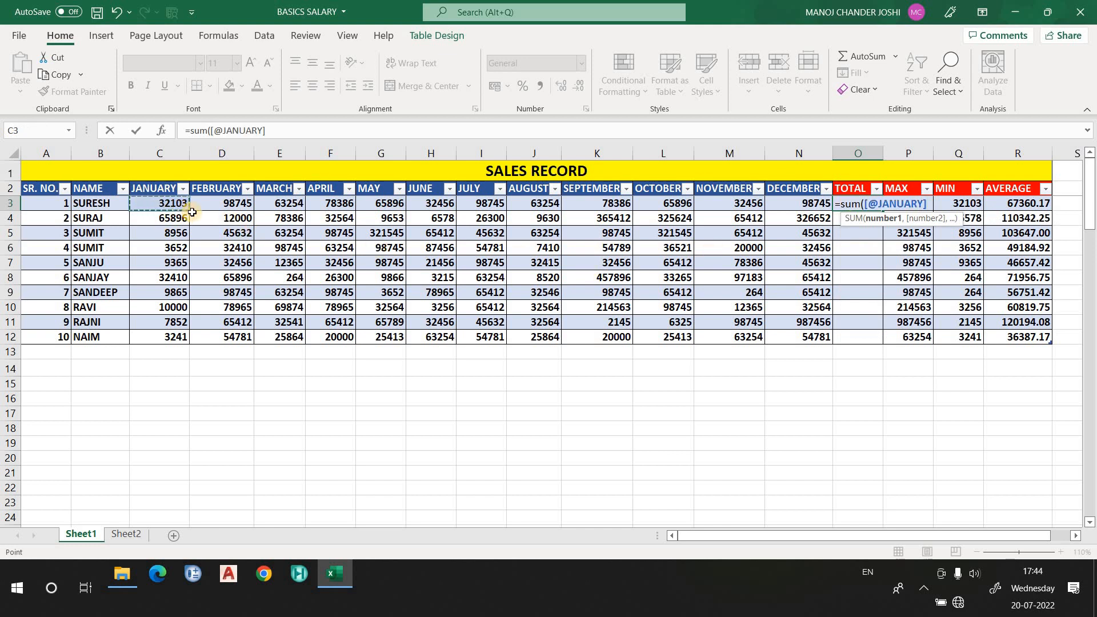
left_click_drag(188, 210, 823, 205)
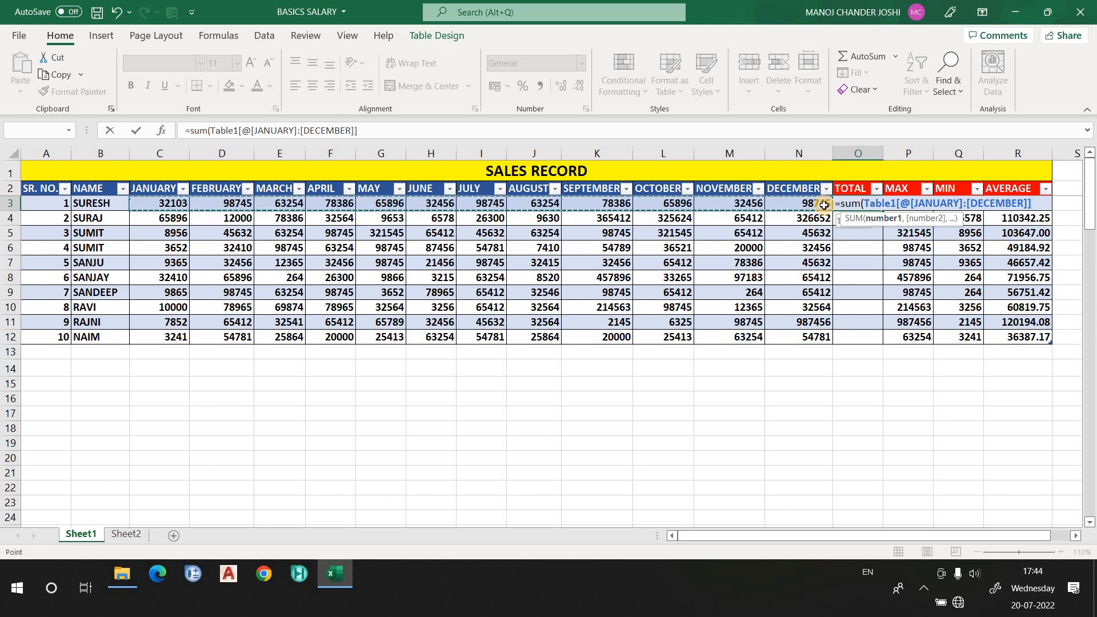
key("Return")
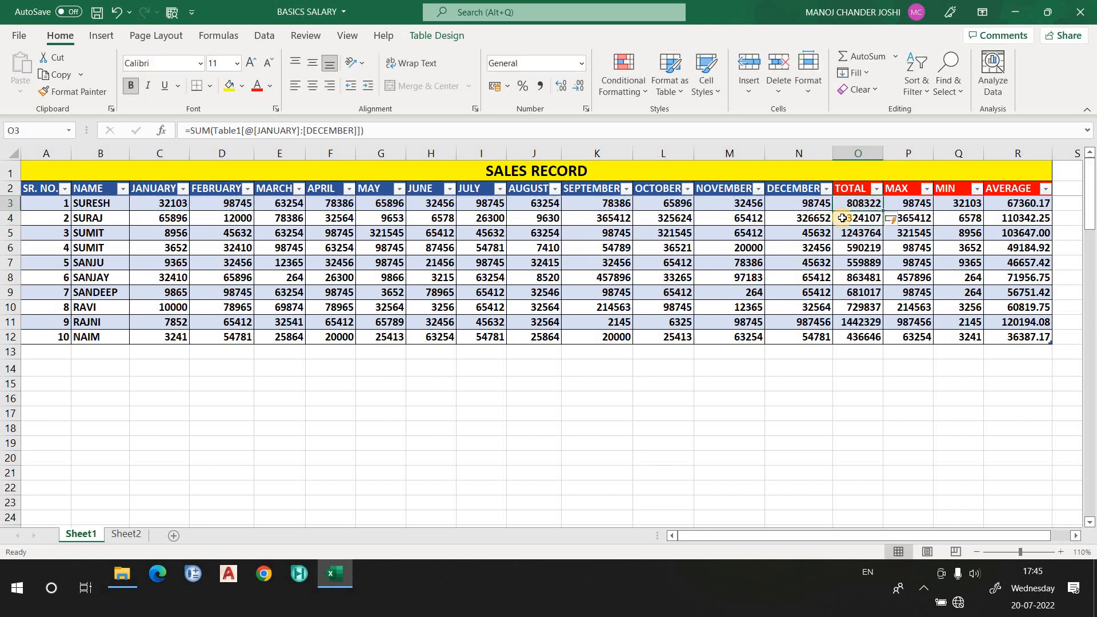
- Inspect the formulas in the TOTAL column cells of each row
left_click(846, 204)
left_click(862, 236)
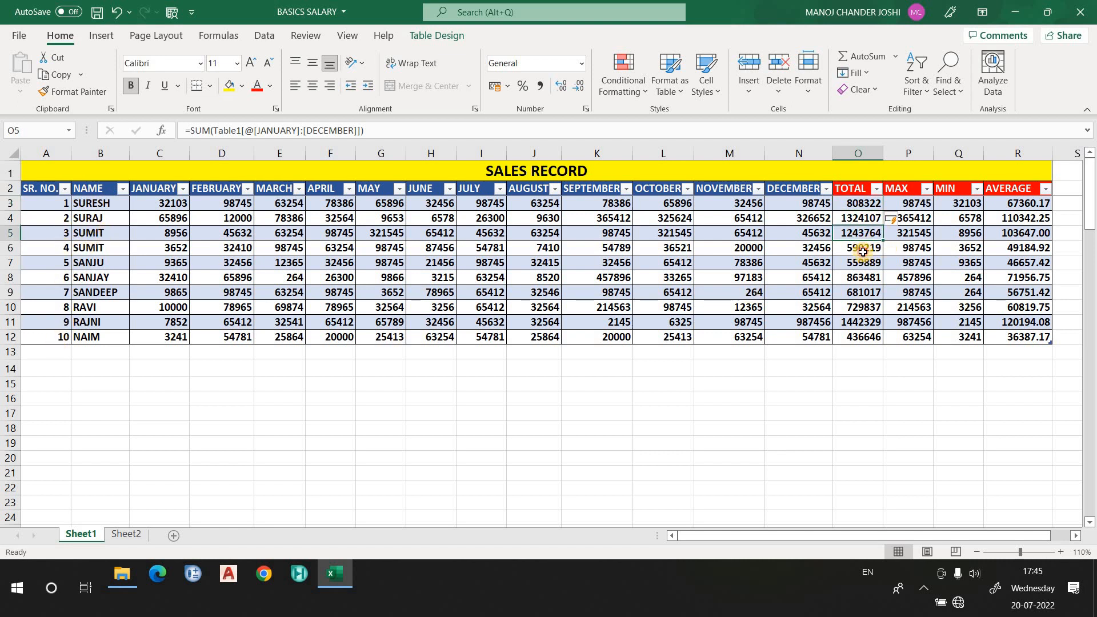
left_click(863, 251)
left_click(869, 265)
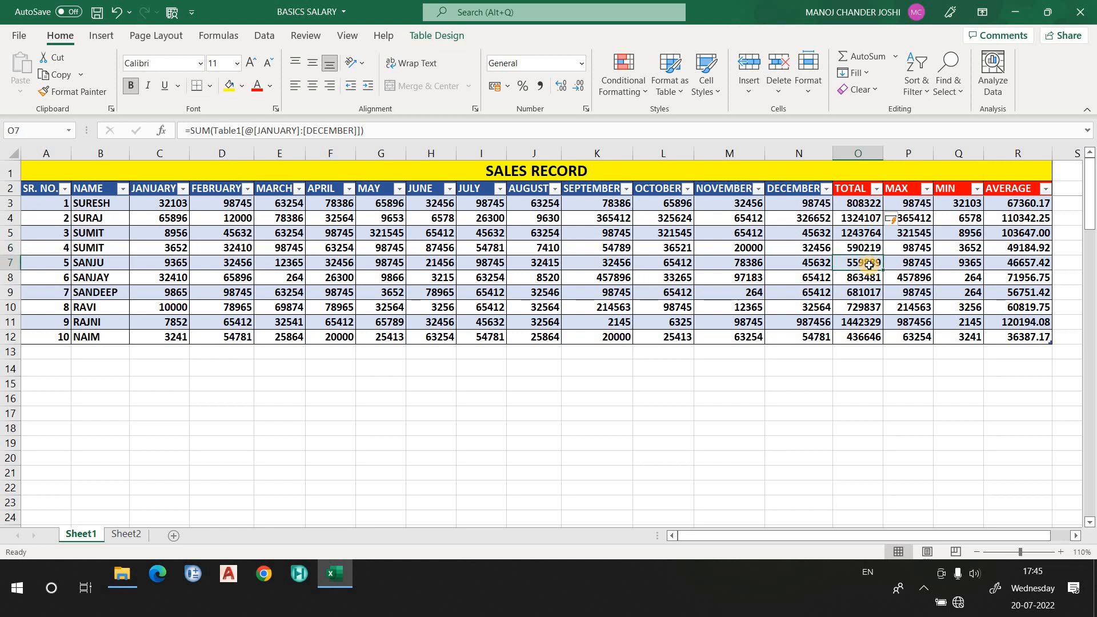
left_click(864, 292)
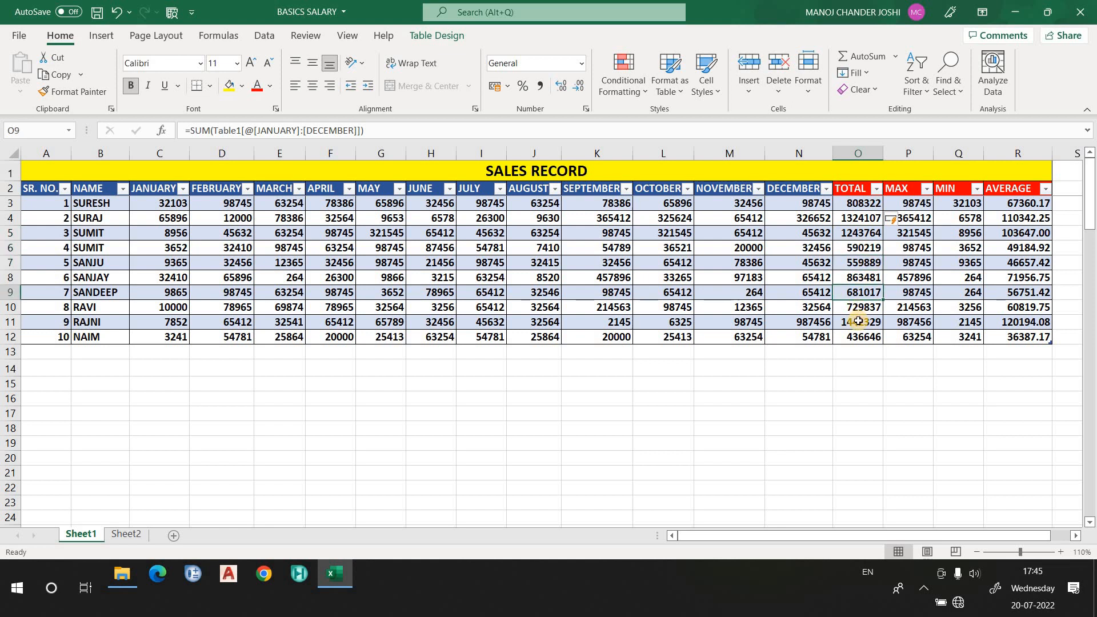
left_click(858, 322)
left_click(861, 339)
left_click(861, 294)
left_click(117, 12)
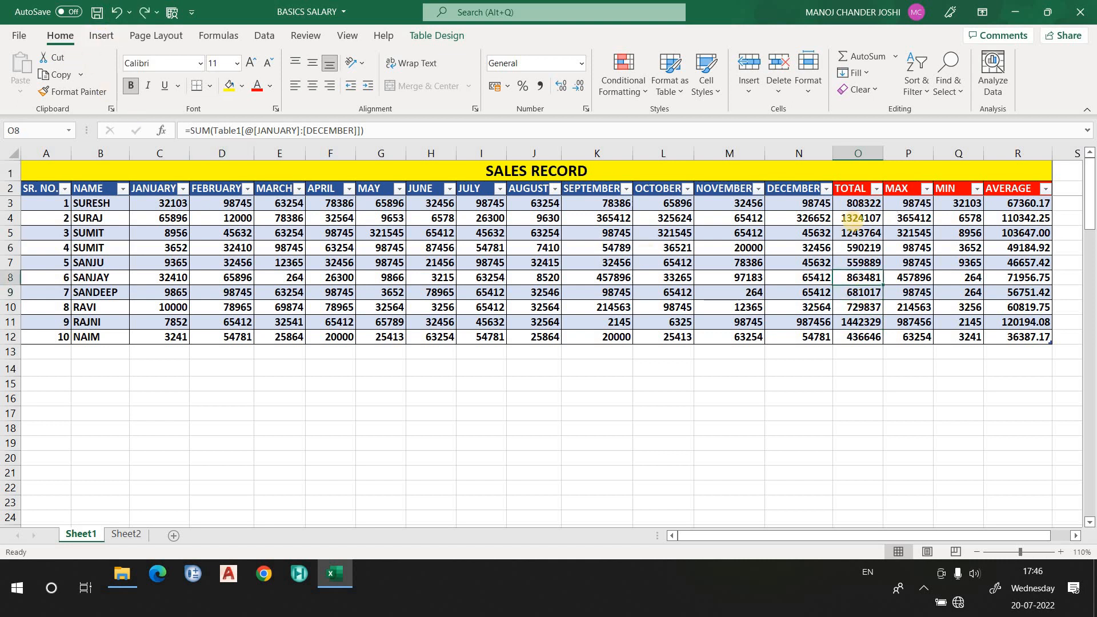
left_click_drag(857, 204, 868, 332)
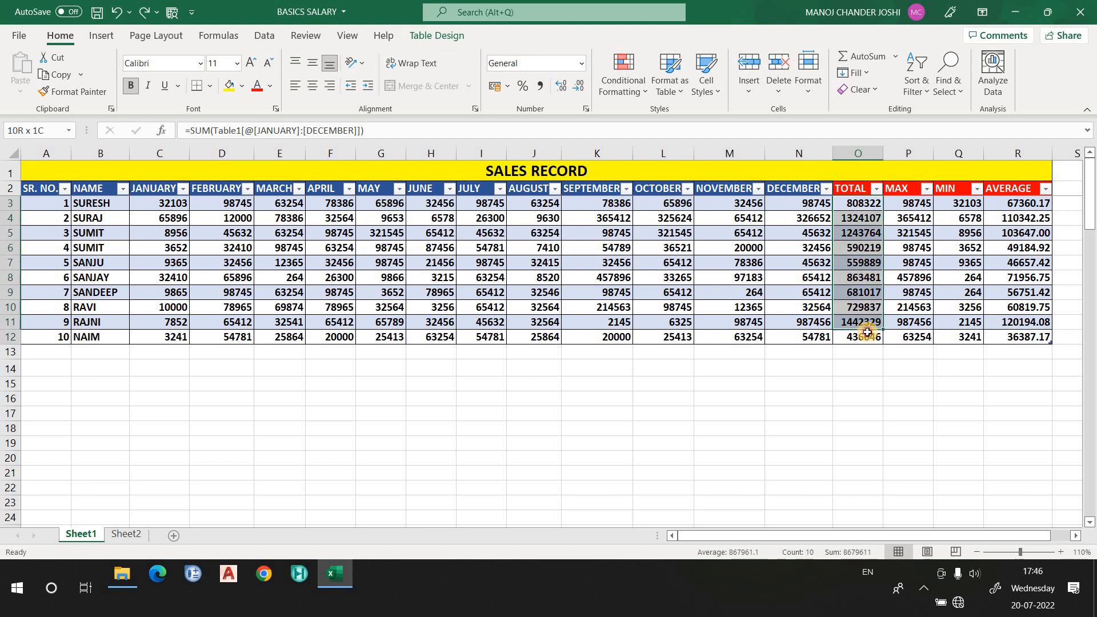
left_click(860, 292)
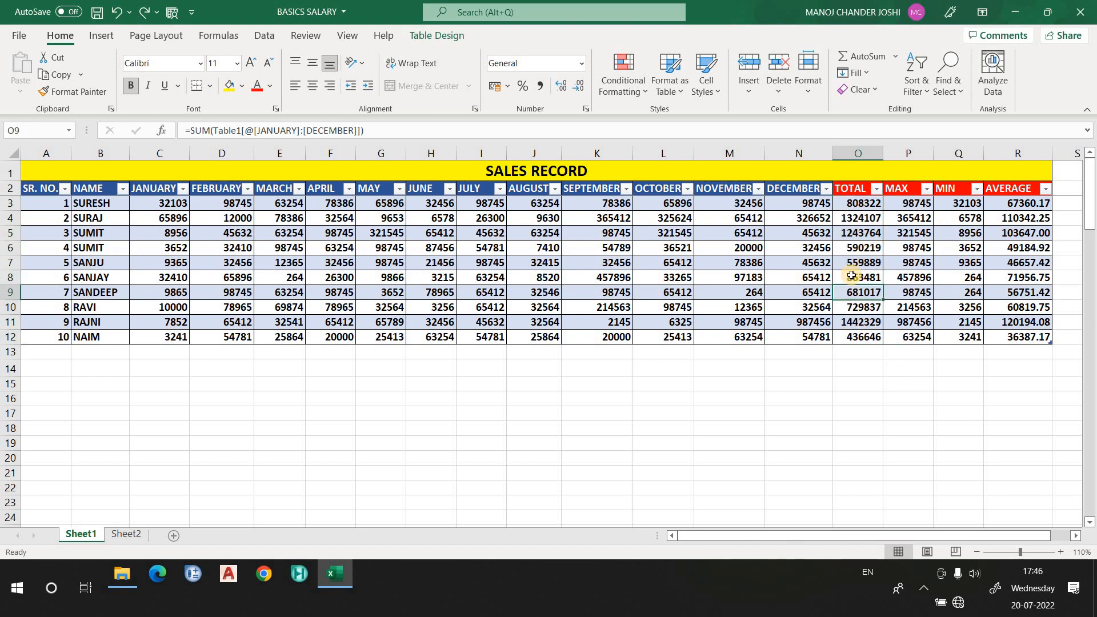
left_click(851, 277)
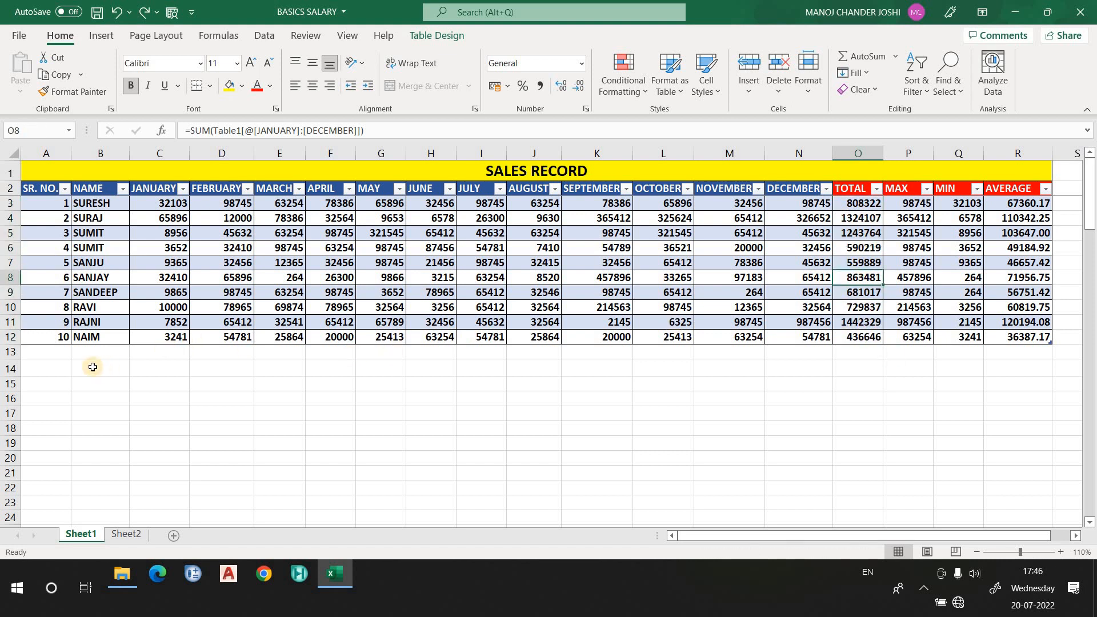
- Add a new table row below NAIM with serial number 11 and the name man
left_click(54, 353)
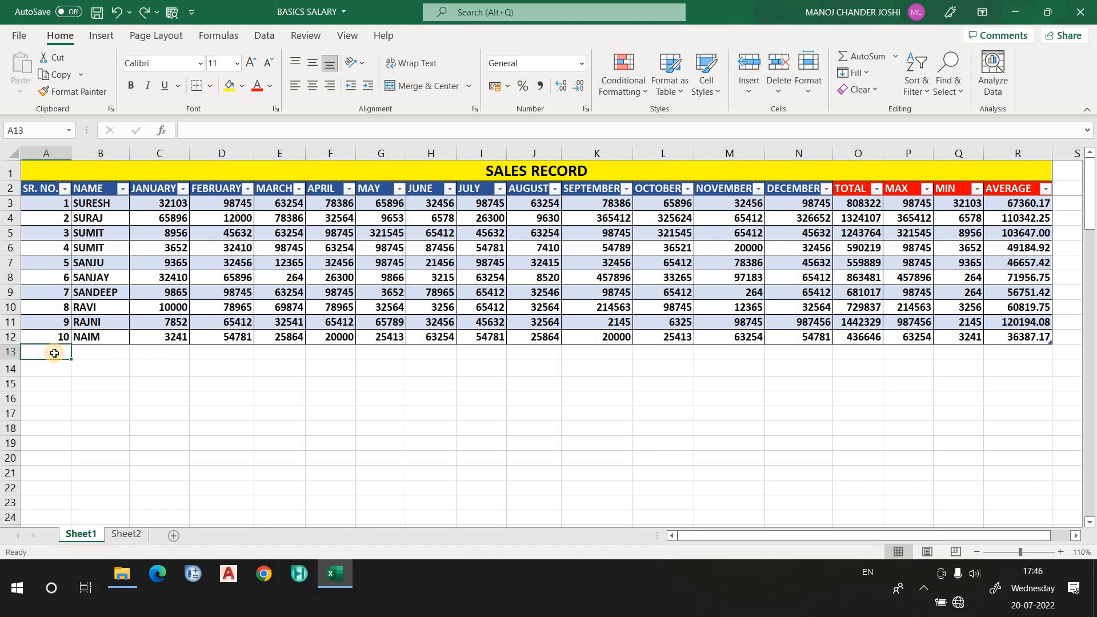
type("11")
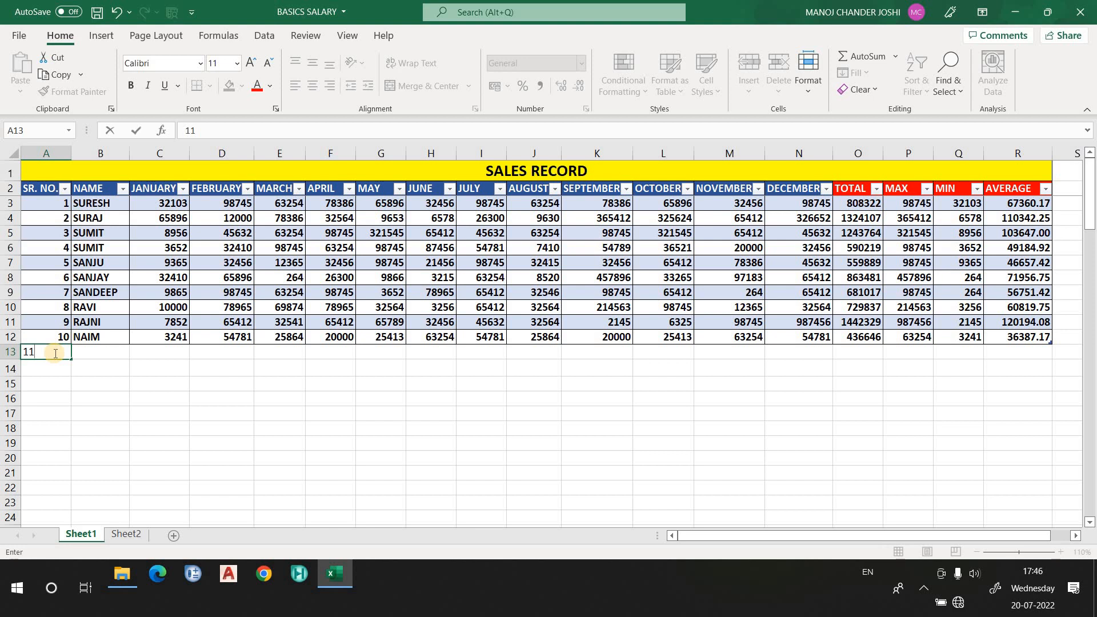
key("Tab")
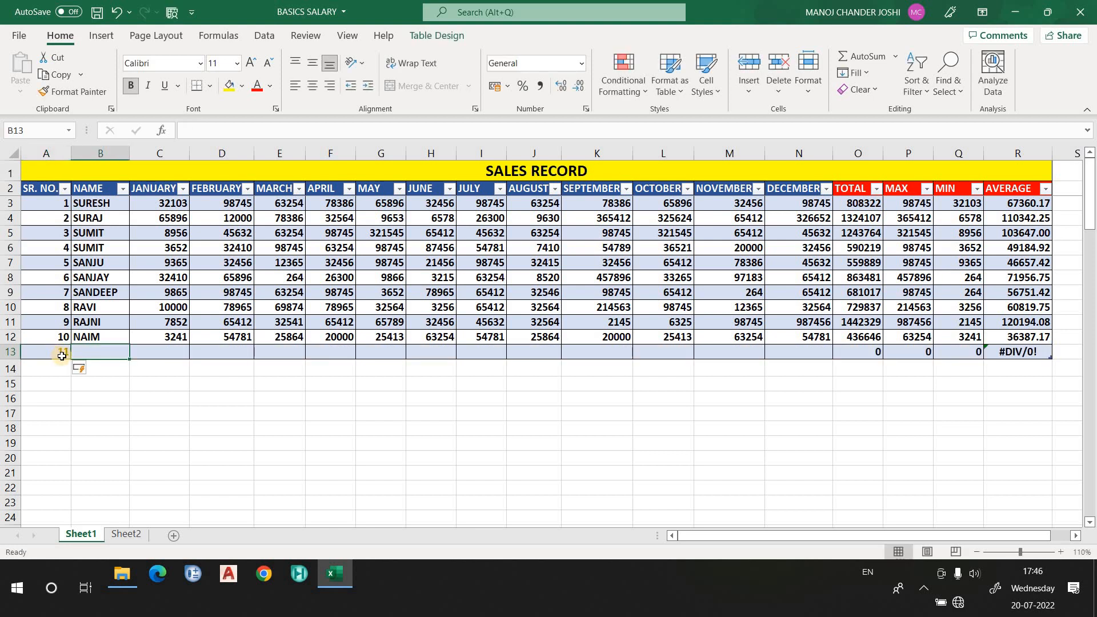
left_click(85, 337)
left_click(102, 353)
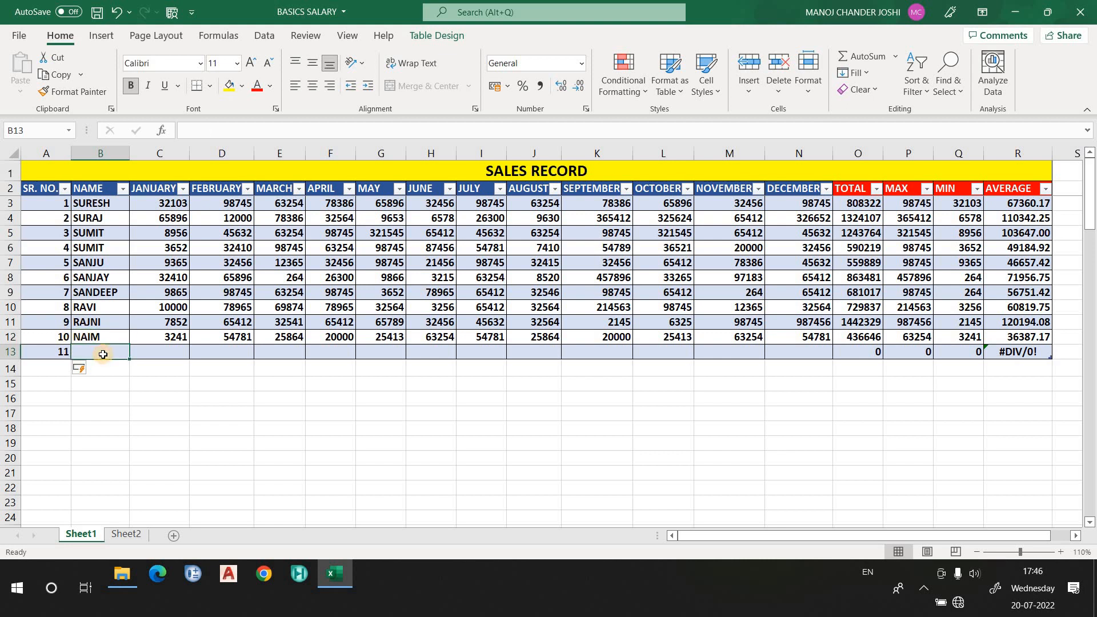
type("man")
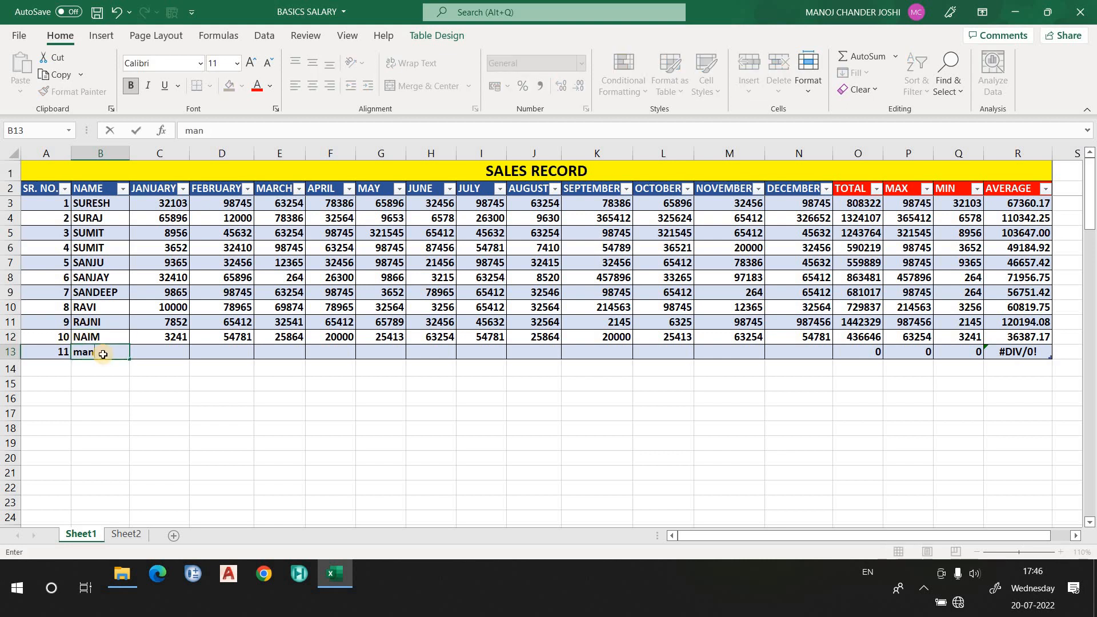
key("Tab")
- Enter the new row's JANUARY to JUNE values: 212, 20, 23, 321, 323 and 3256
type("21")
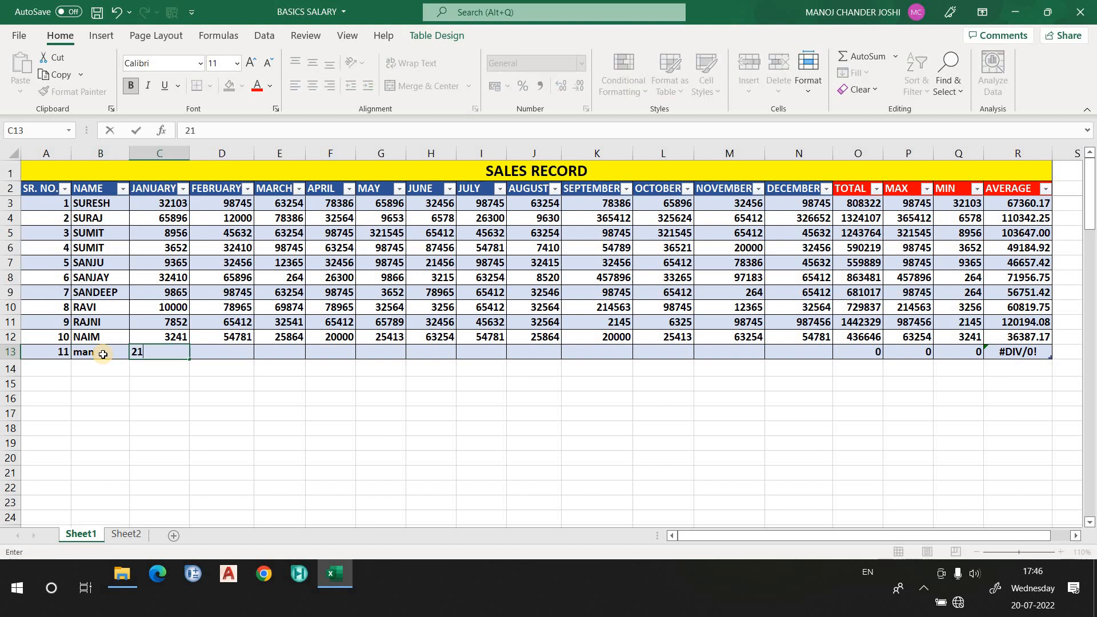
type("2")
key("Tab")
type("20")
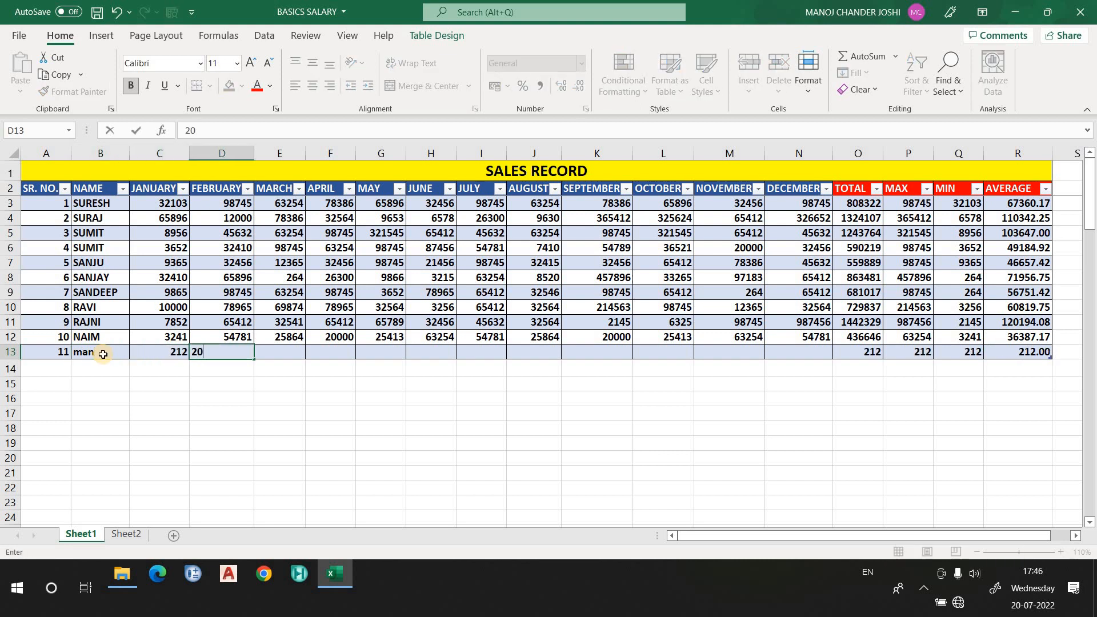
key("Tab")
type("23")
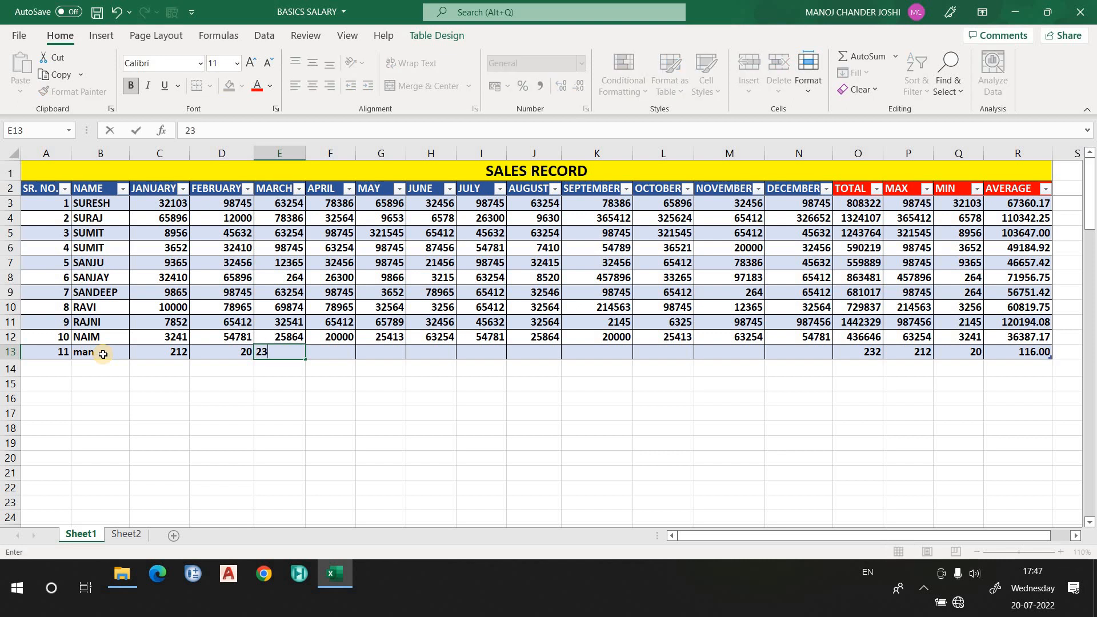
key("Tab")
type("321")
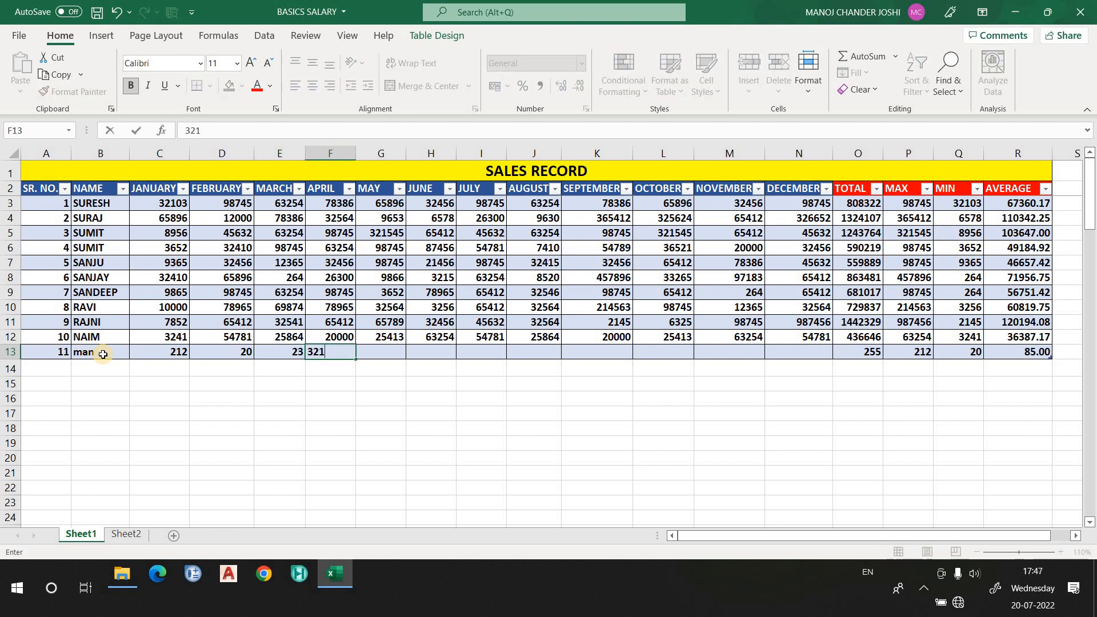
key("Tab")
type("323")
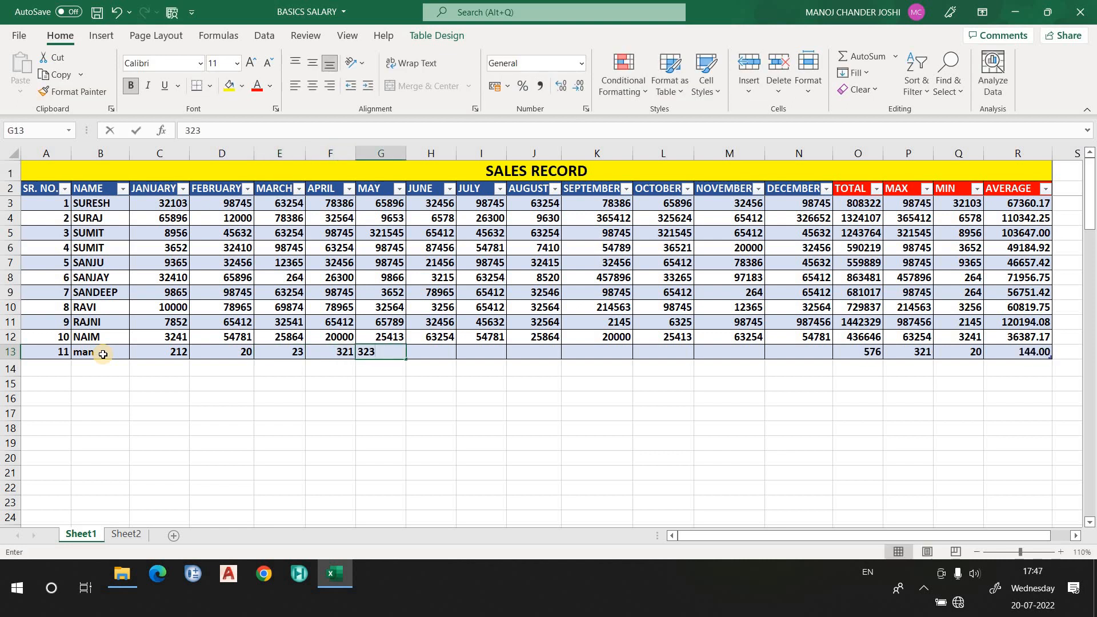
key("Tab")
type("3256")
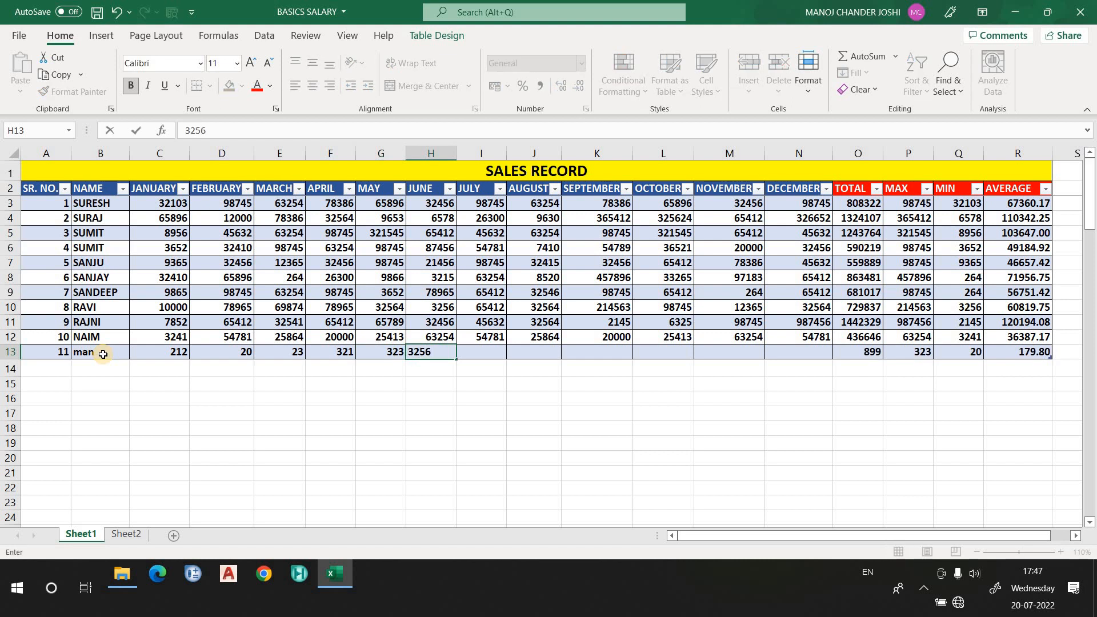
key("Tab")
- Enter the new row's JULY to DECEMBER values: 36523, 32541, 3256, 326541, 32654 and 25662
type("23")
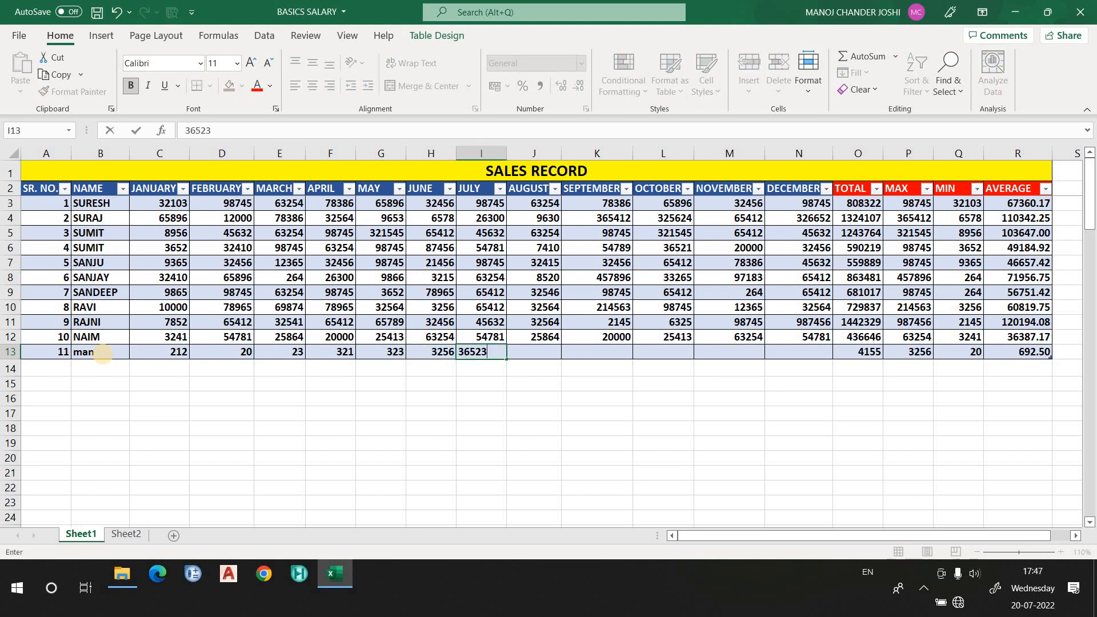
key("Tab")
type("32541")
key("Tab")
type("3256")
key("Tab")
type("326541")
key("Tab")
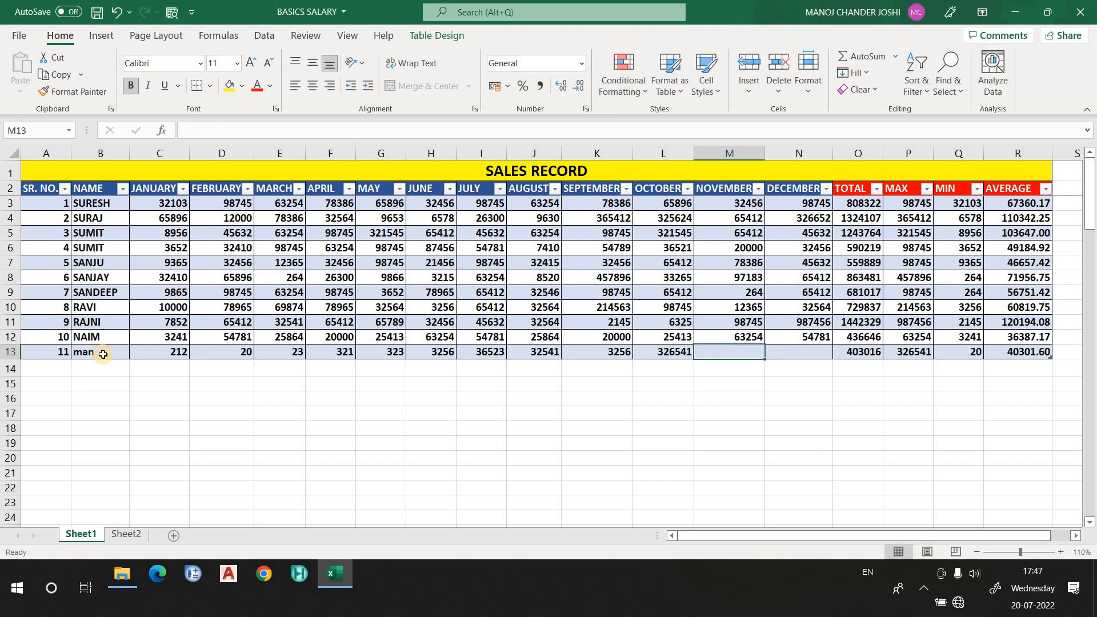
type("32654")
key("Tab")
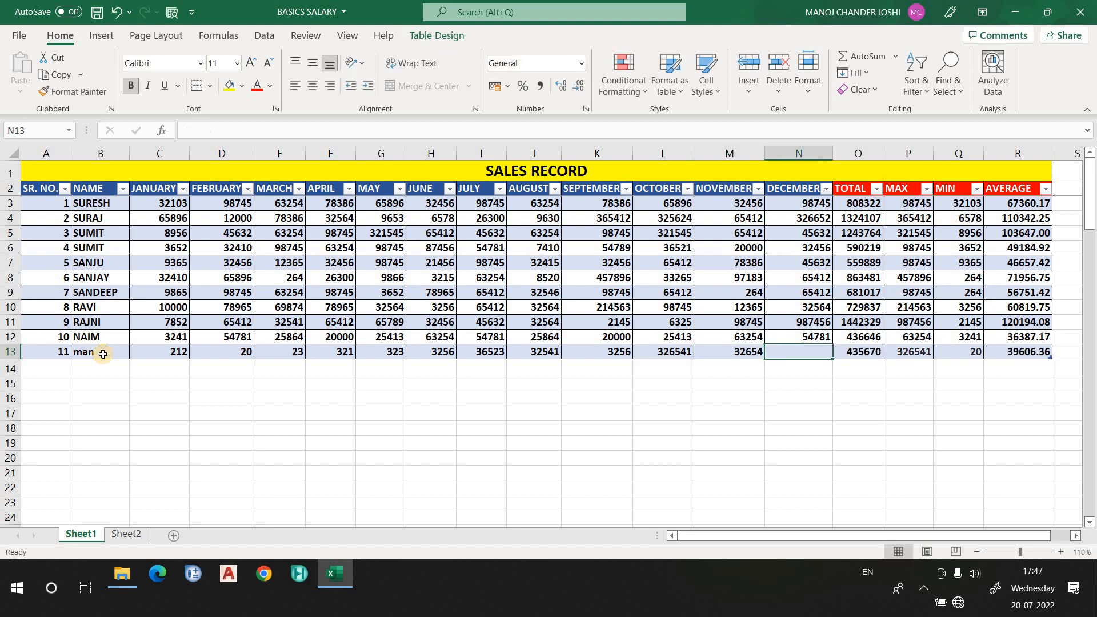
type("25662")
key("Return")
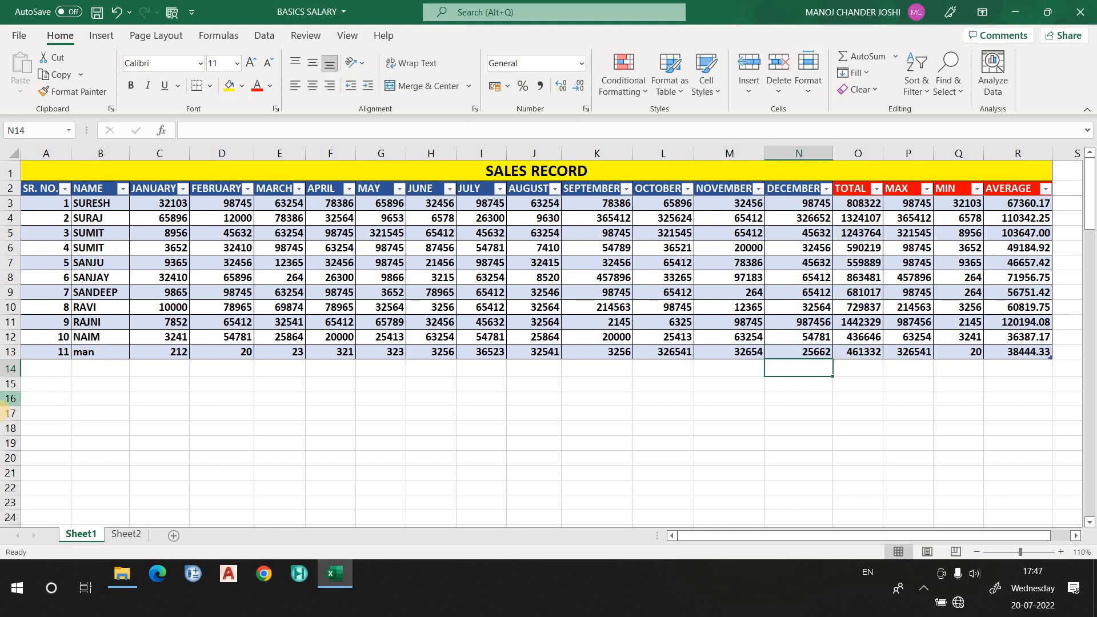
left_click(176, 387)
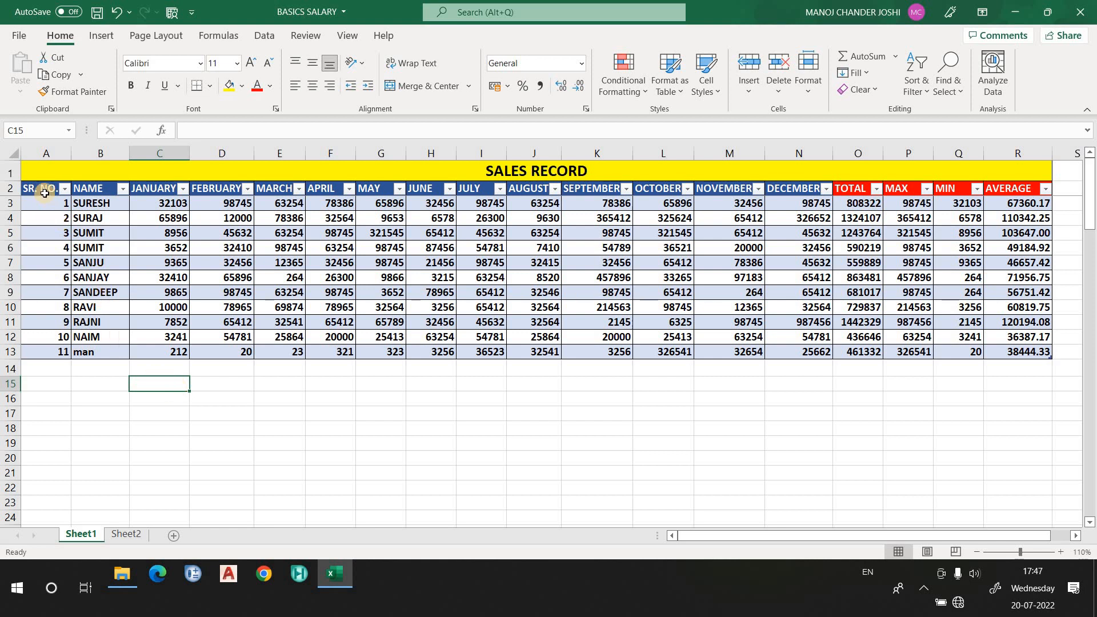
- Select the whole table and turn off its banded rows style option
left_click_drag(45, 193, 1010, 357)
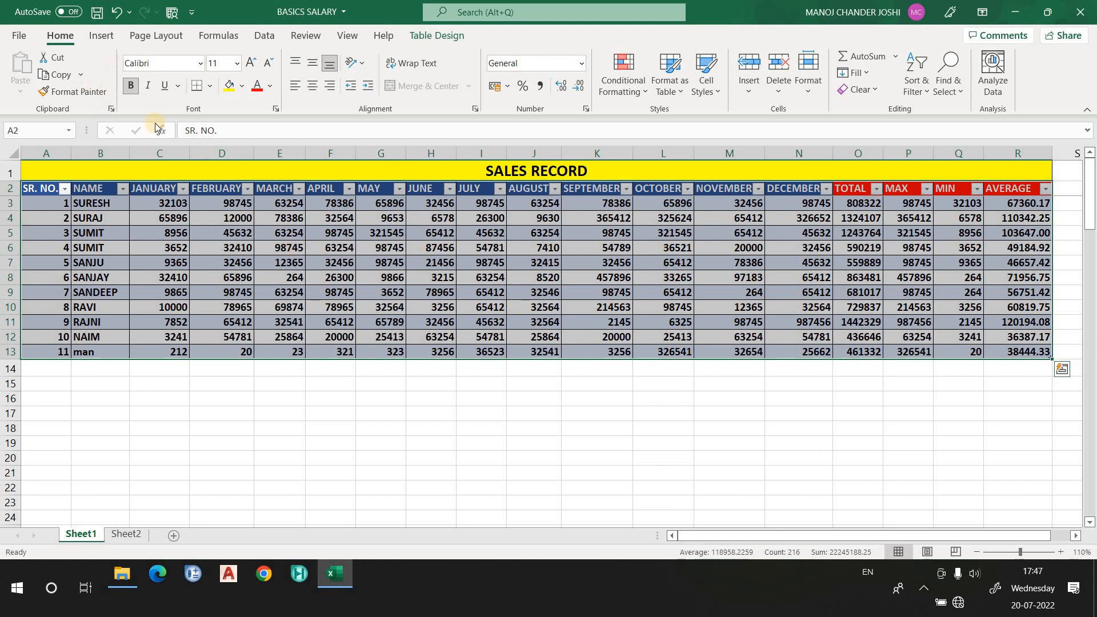
left_click(101, 35)
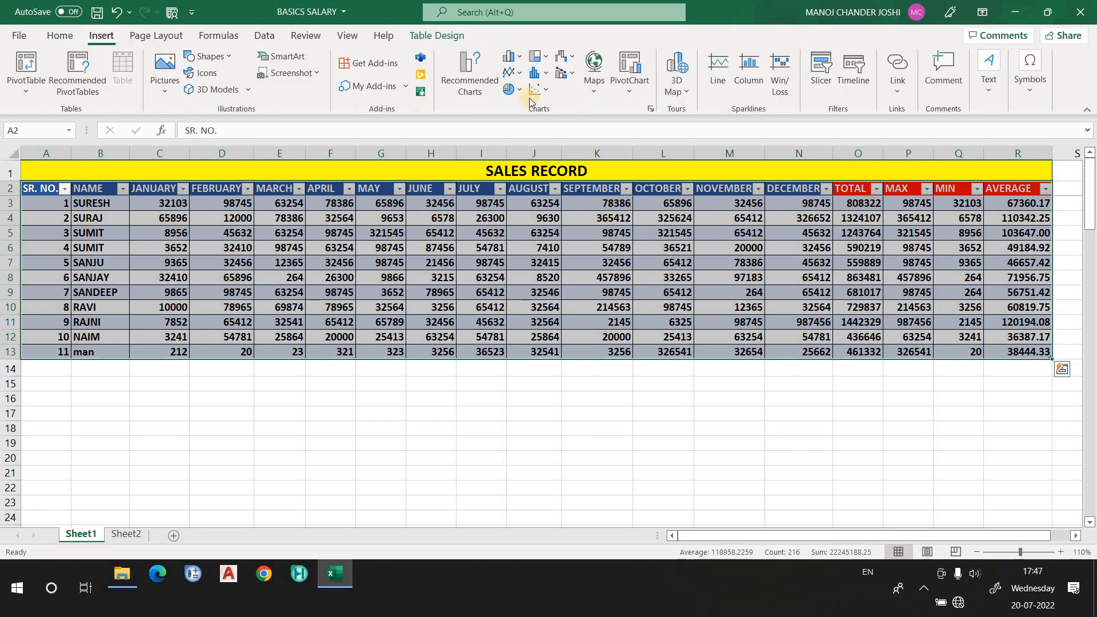
left_click(430, 36)
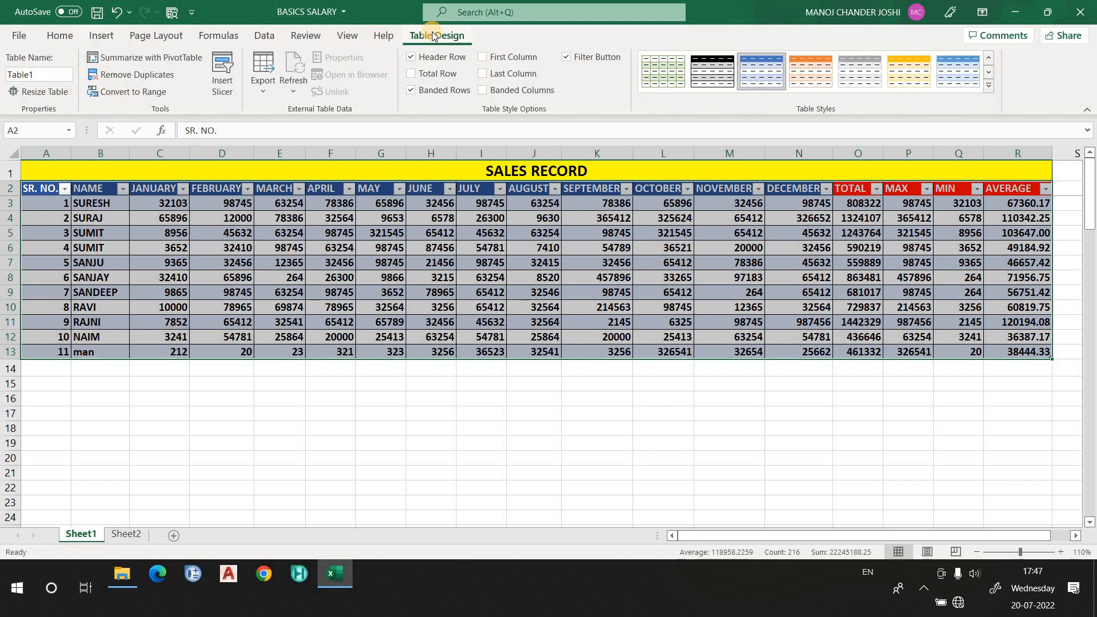
left_click(412, 90)
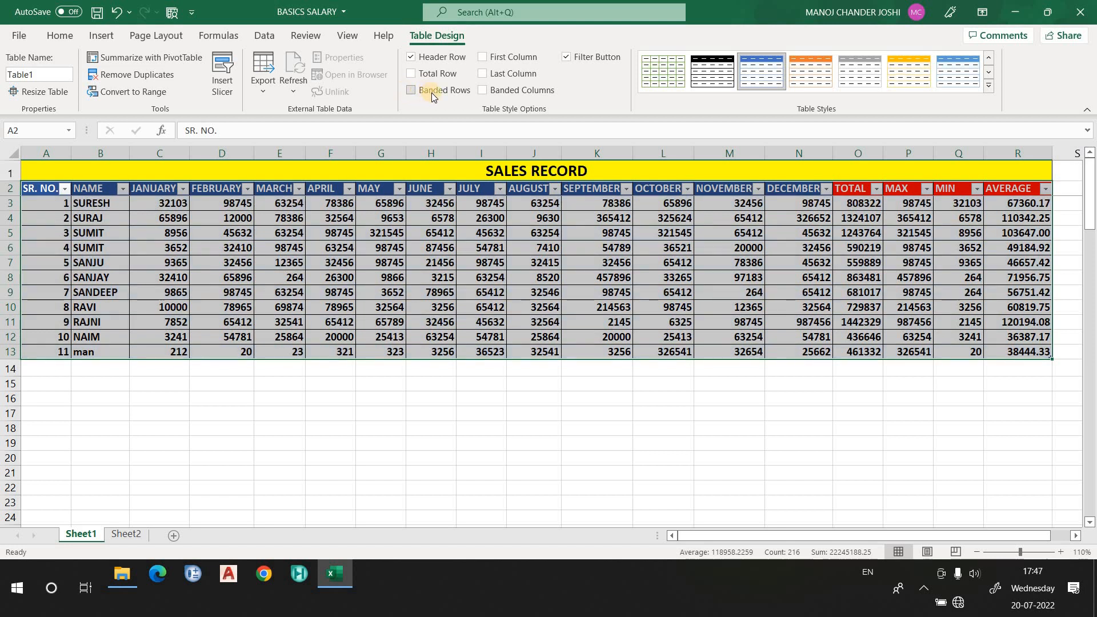
- Convert the table back to a normal range, confirming the conversion
left_click(132, 97)
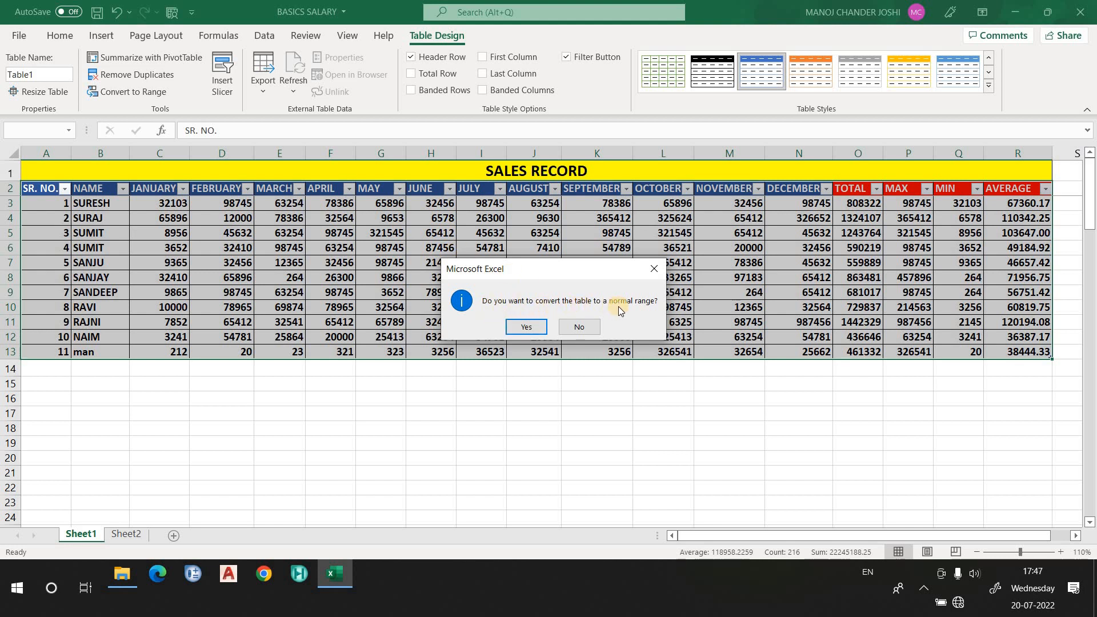
left_click(540, 330)
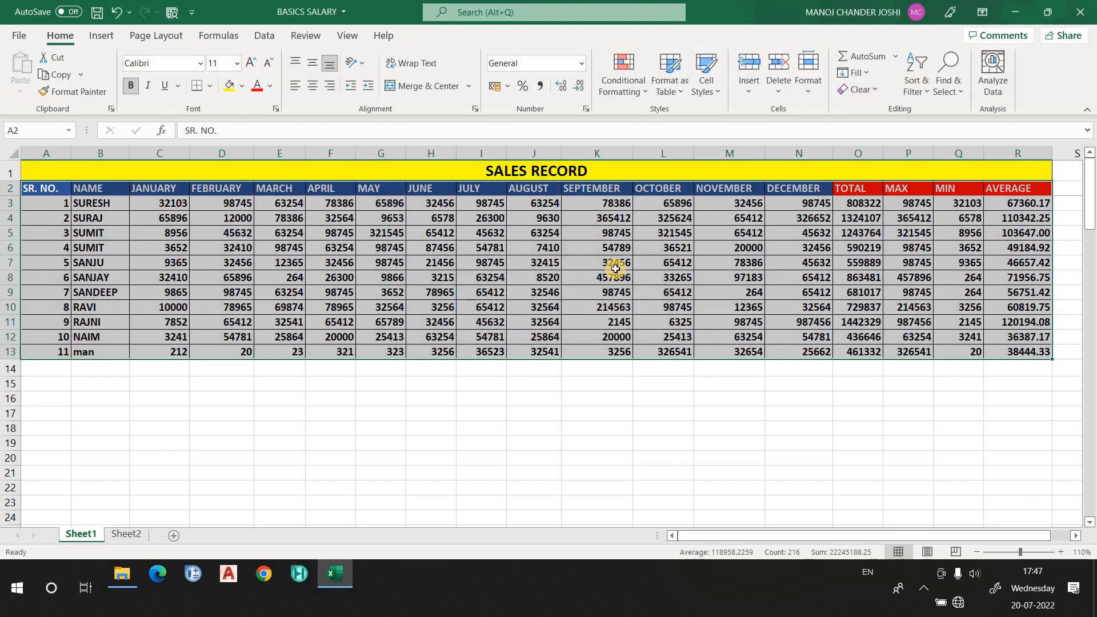
left_click(614, 266)
left_click(204, 301)
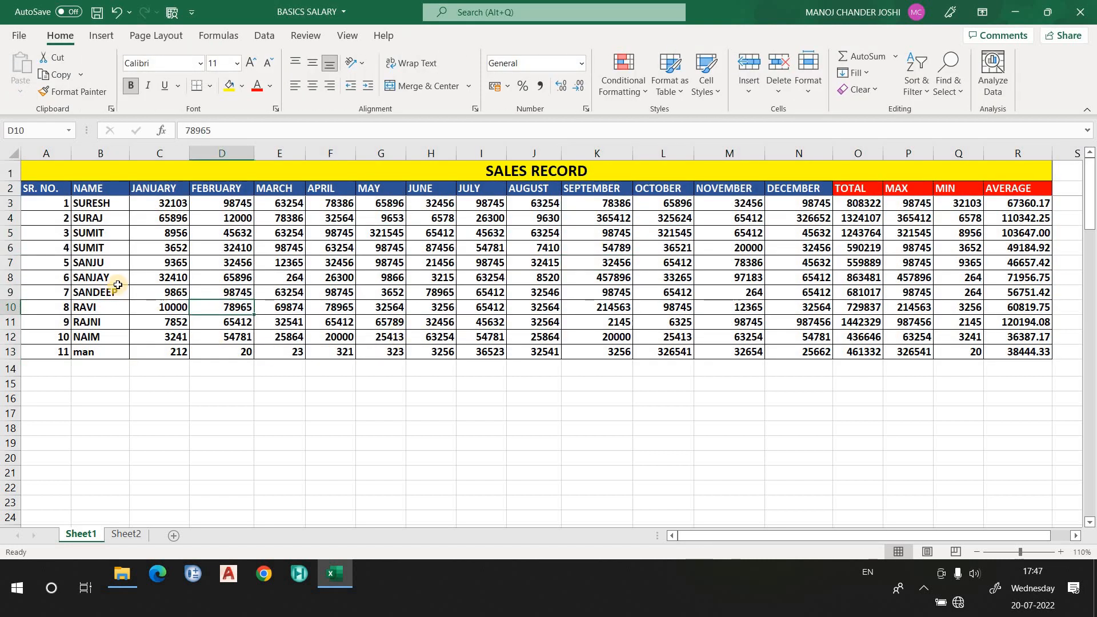
left_click(116, 280)
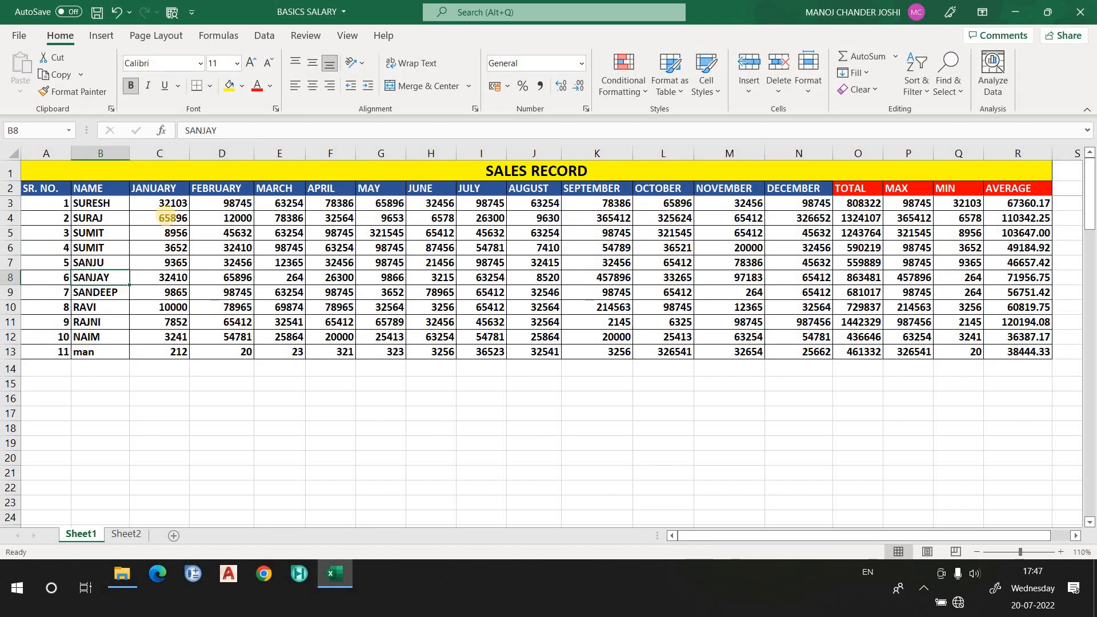